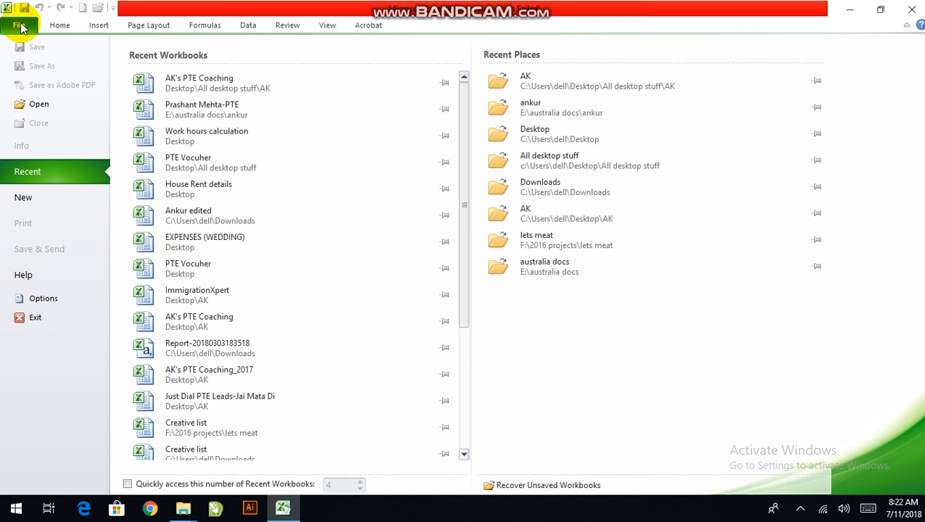
Create a new blank workbook
click(76, 199)
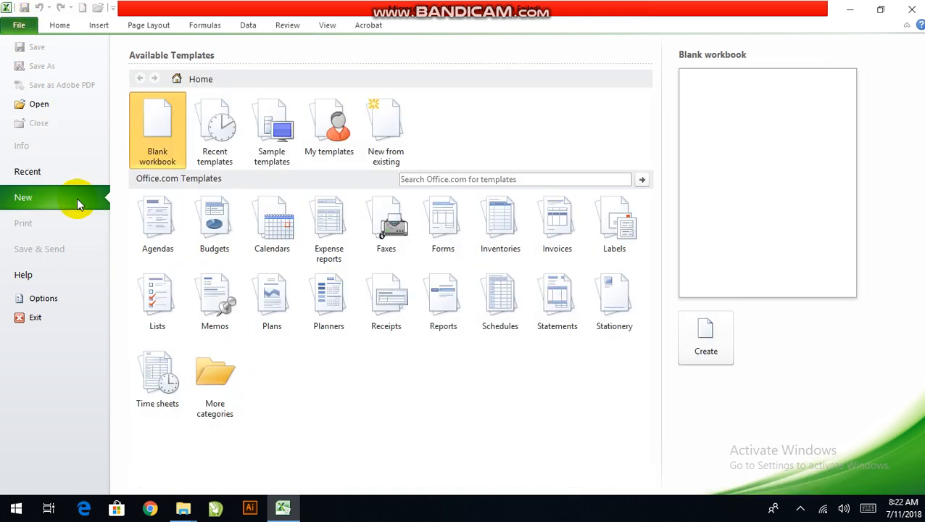
double_click(166, 132)
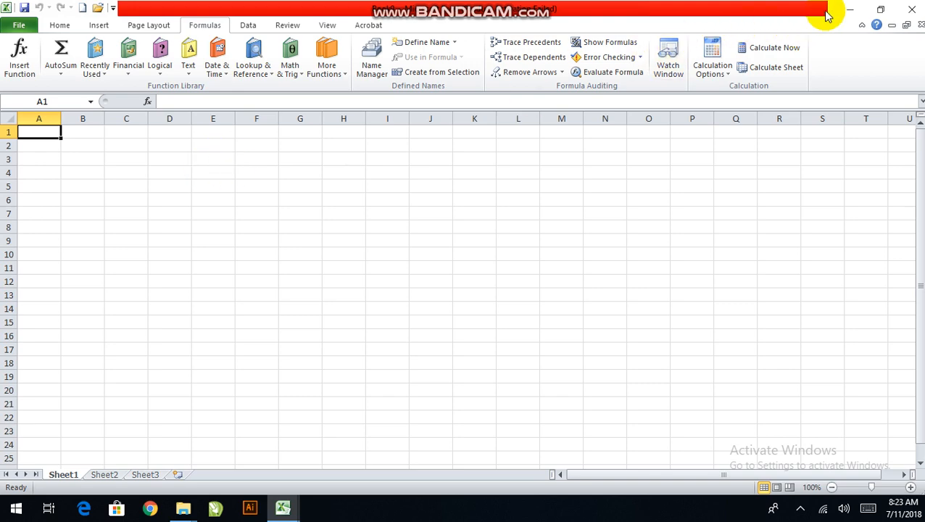
Try restoring and minimizing the workbook and program windows, and return both to full size
click(905, 25)
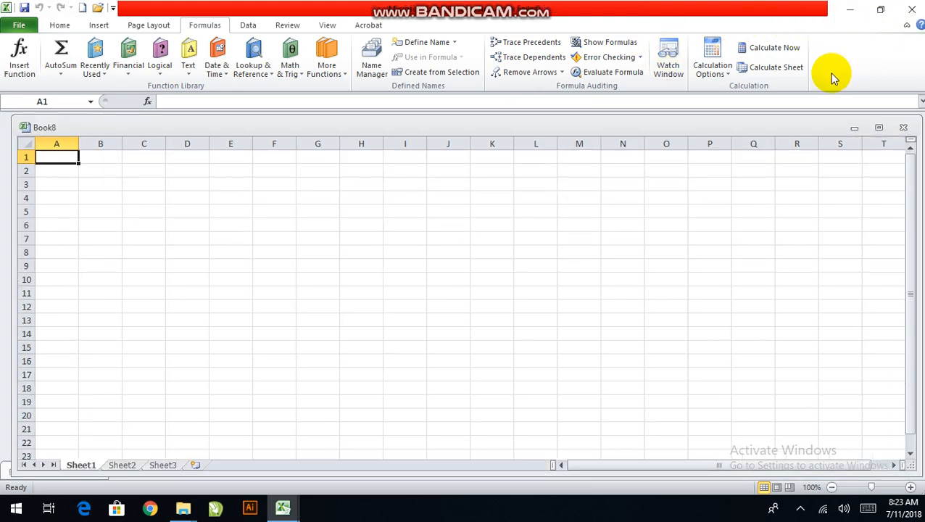
click(880, 10)
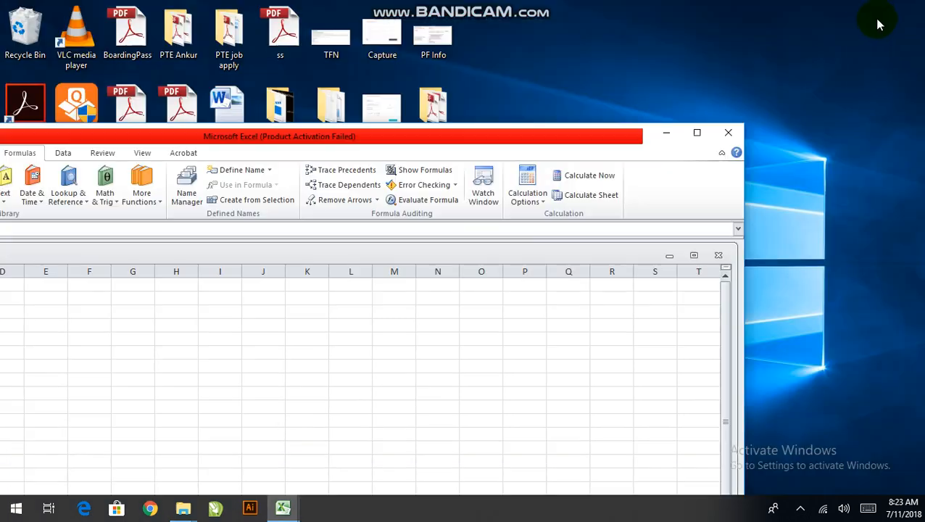
click(697, 134)
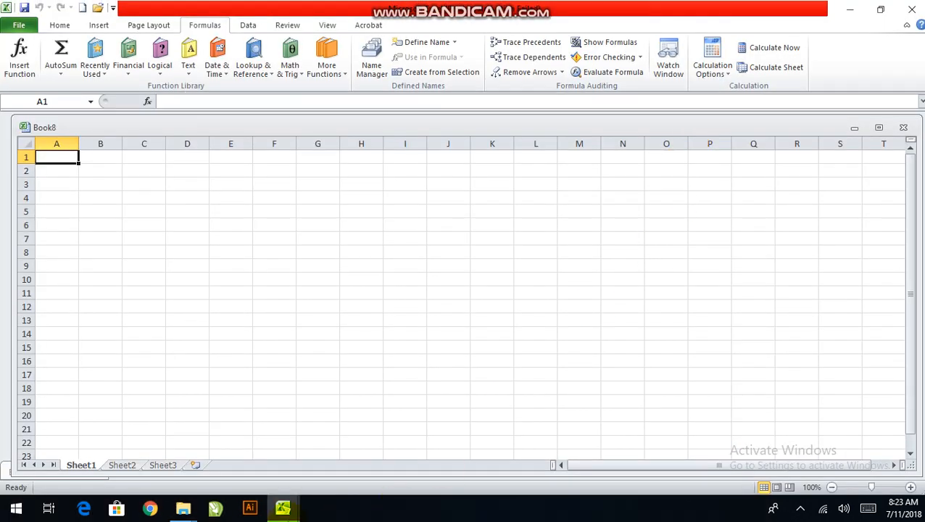
mouse_move(283, 507)
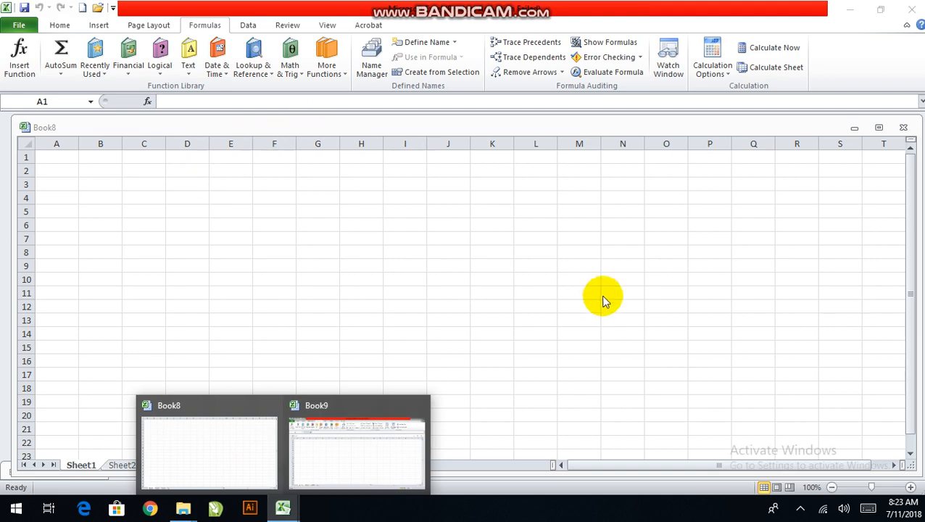
click(883, 10)
click(701, 132)
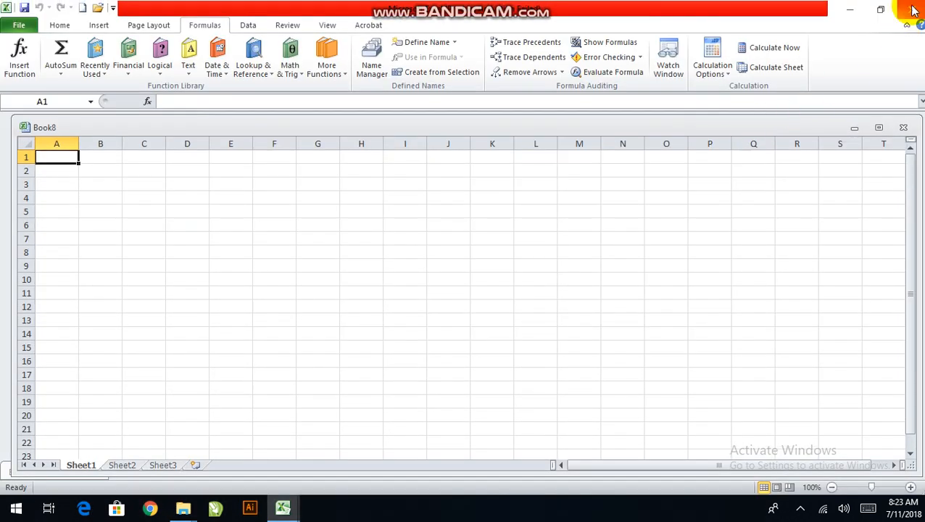
click(854, 127)
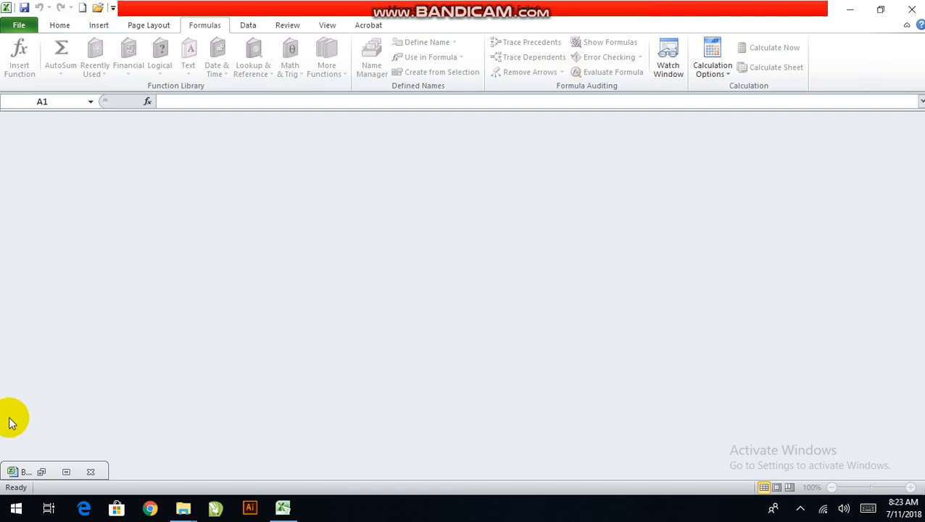
click(65, 472)
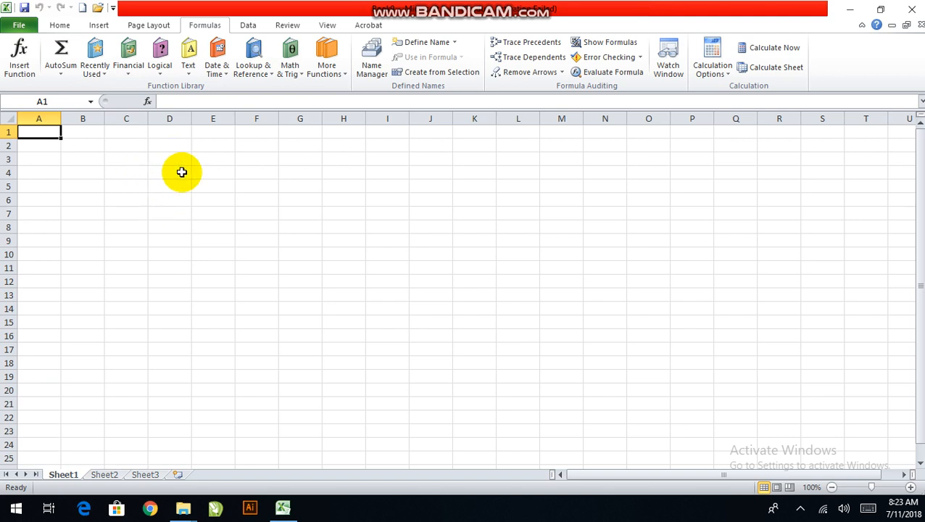
Apply All Borders to the cell range D2:H8 to form a table grid
click(168, 147)
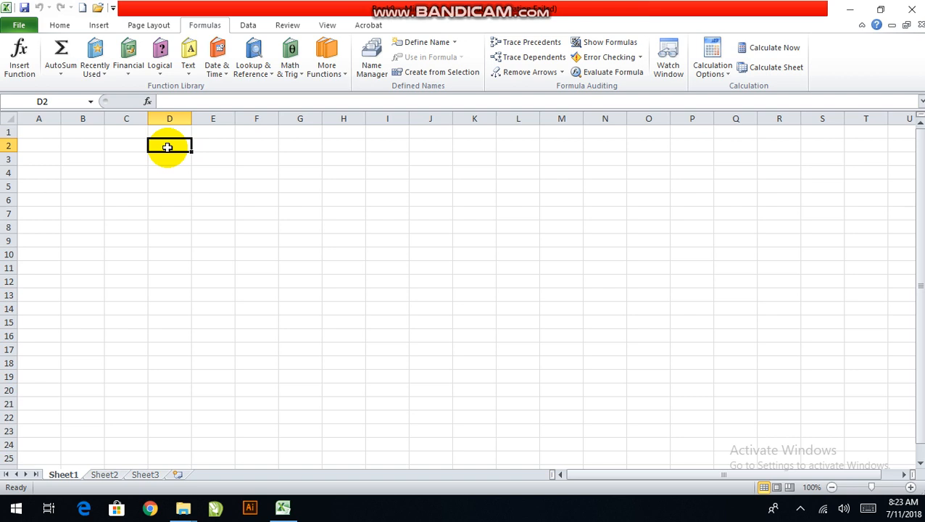
drag(168, 147, 354, 228)
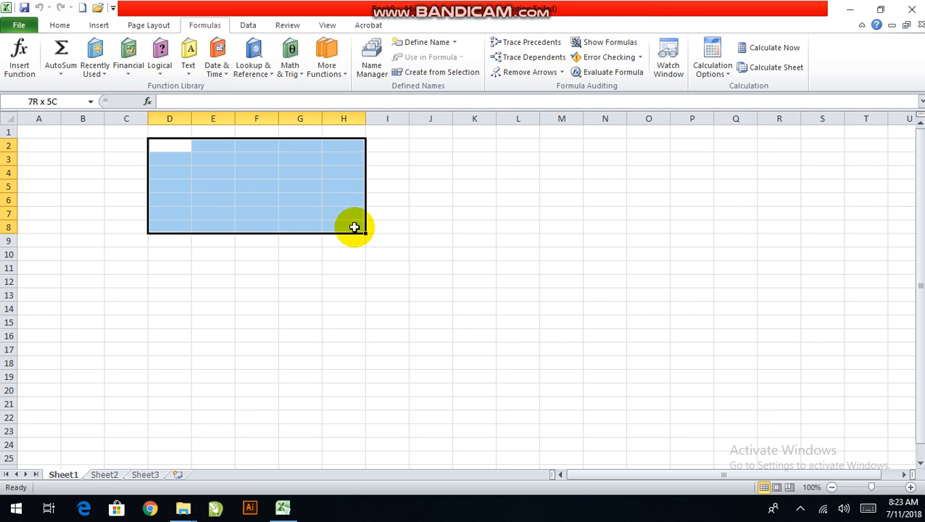
drag(354, 227, 357, 234)
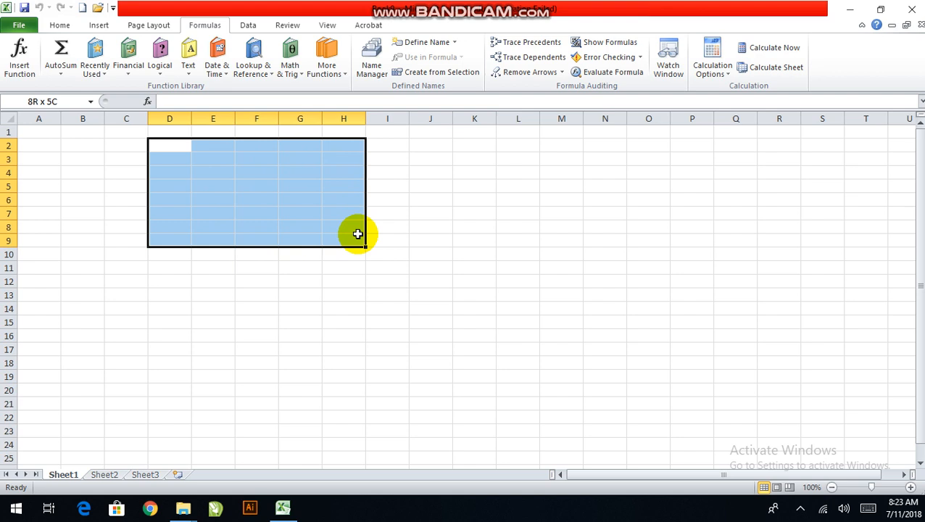
drag(358, 233, 352, 227)
click(61, 26)
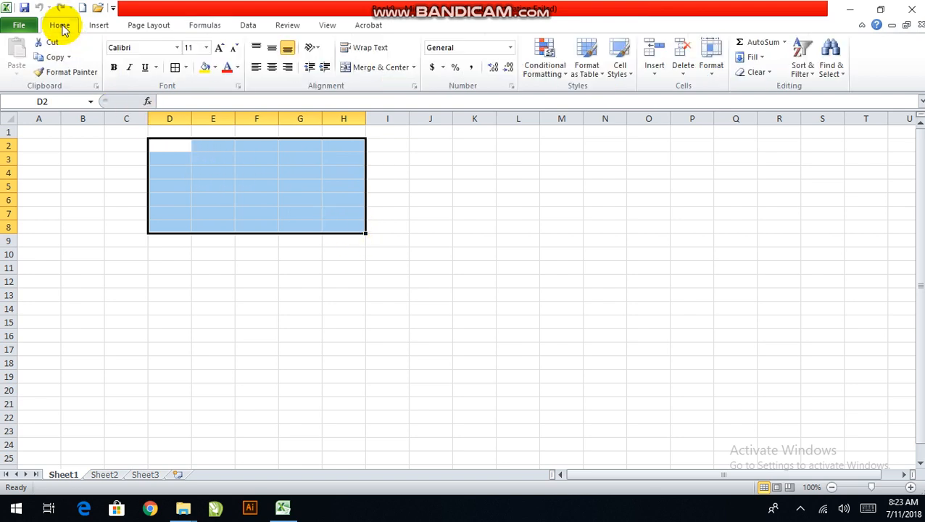
click(186, 68)
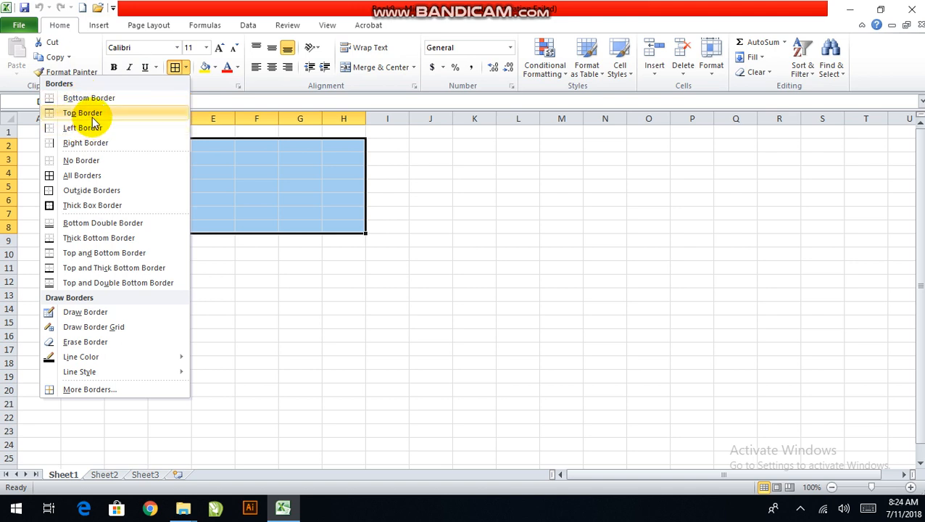
click(91, 177)
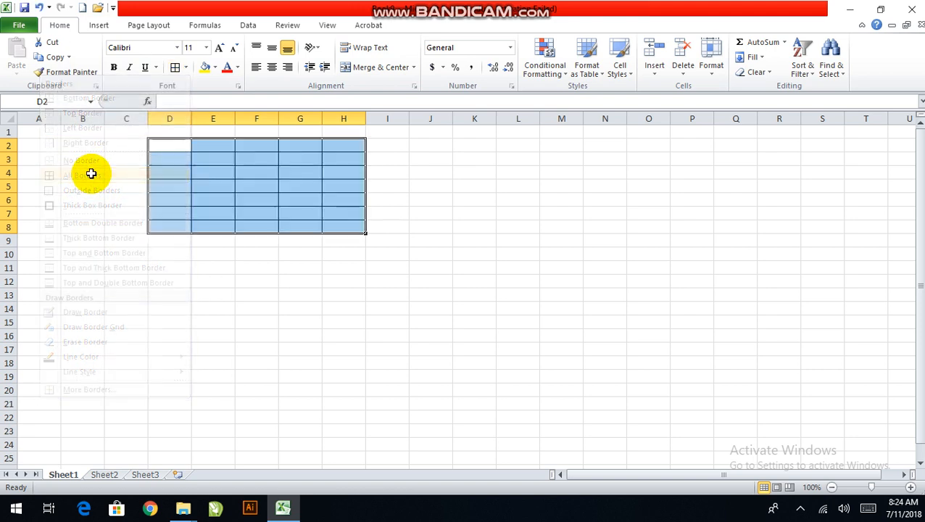
click(207, 185)
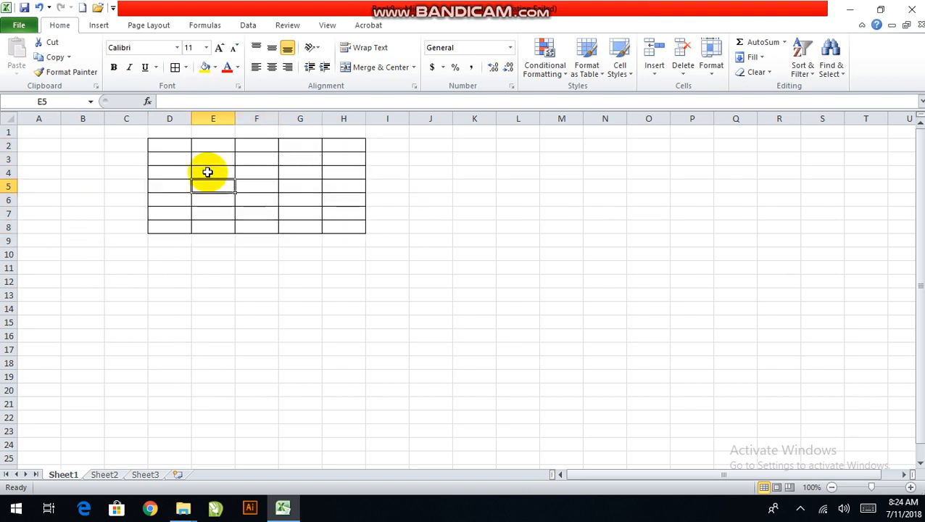
click(198, 161)
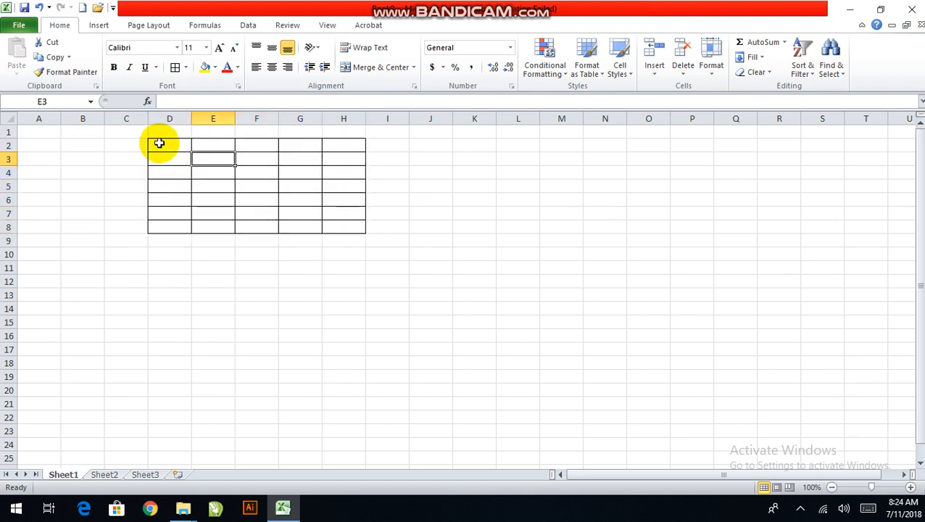
drag(159, 144, 353, 228)
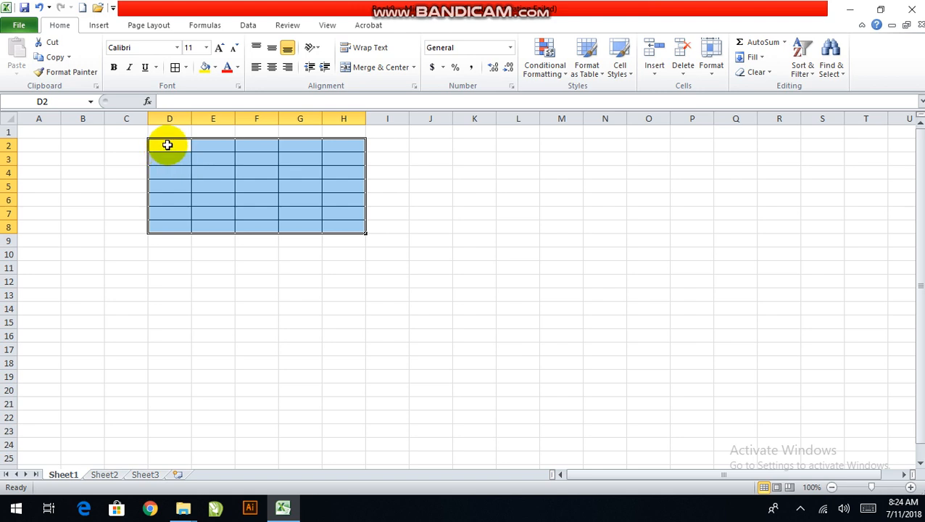
click(187, 75)
click(212, 158)
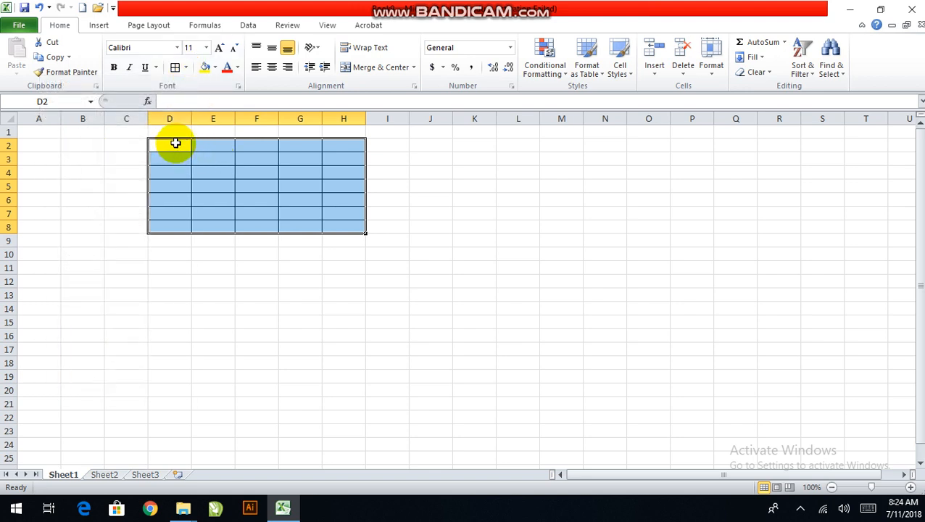
click(176, 143)
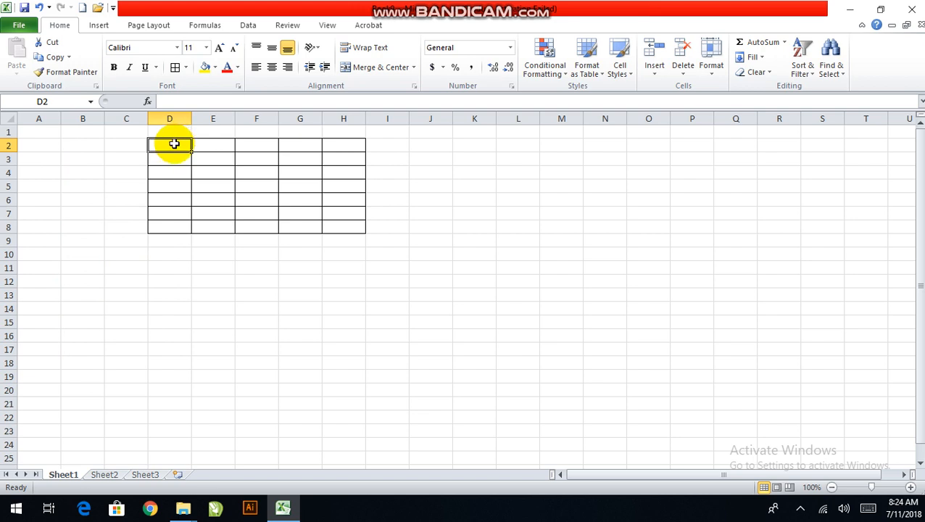
drag(176, 142, 347, 228)
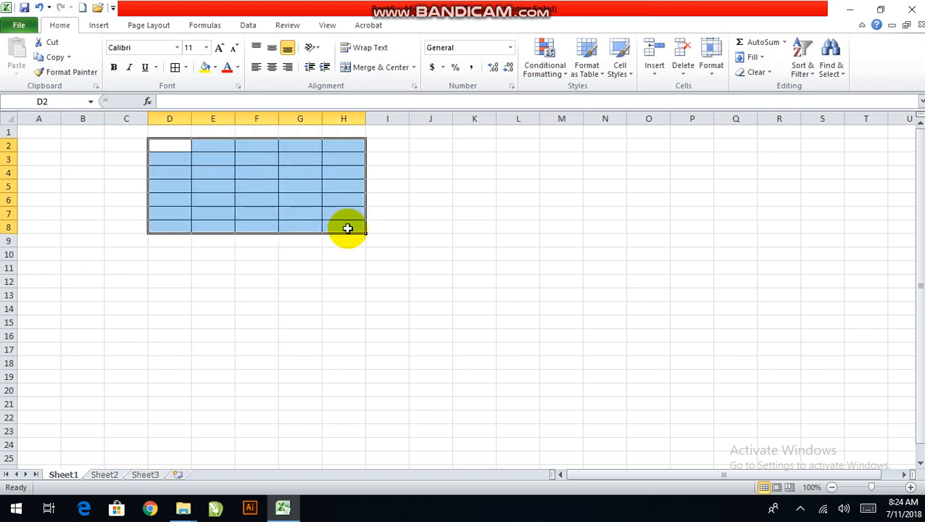
Select the entire sheet and slightly increase the height of all rows and the width of all columns
click(11, 121)
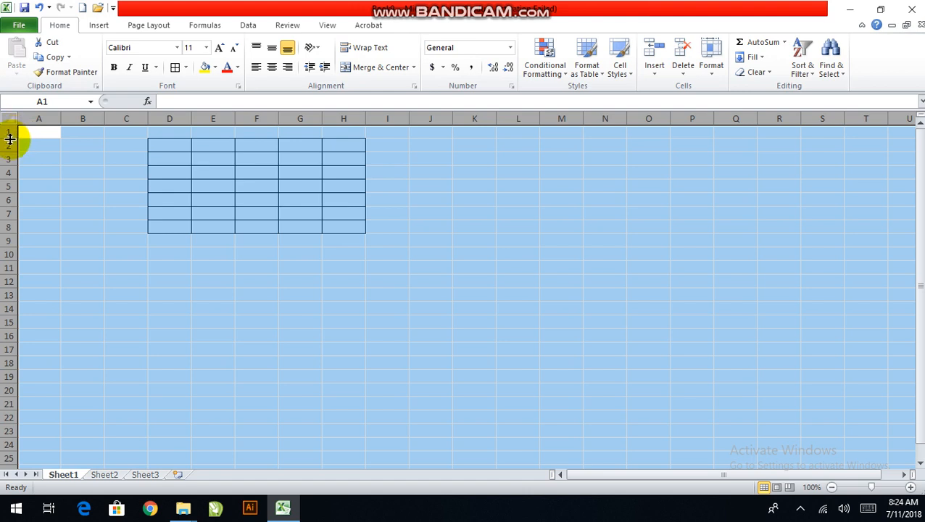
drag(10, 138, 8, 145)
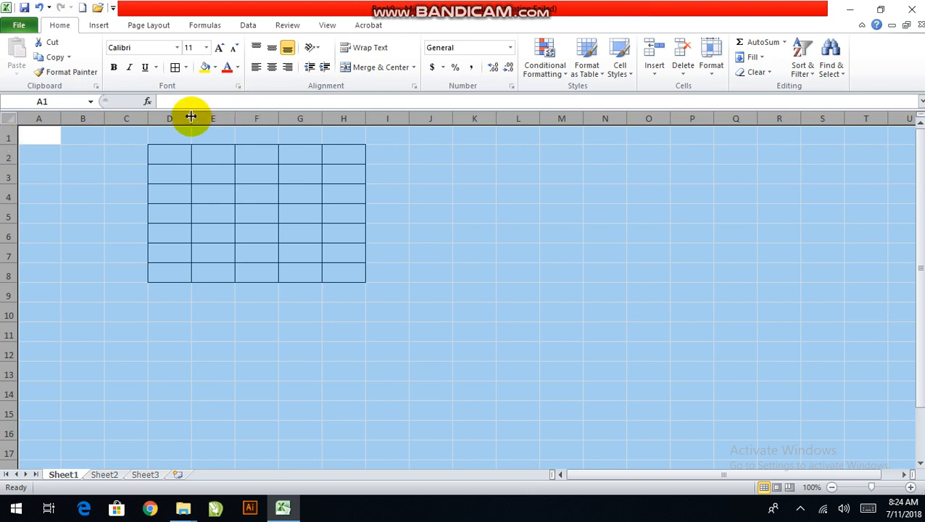
drag(191, 116, 198, 115)
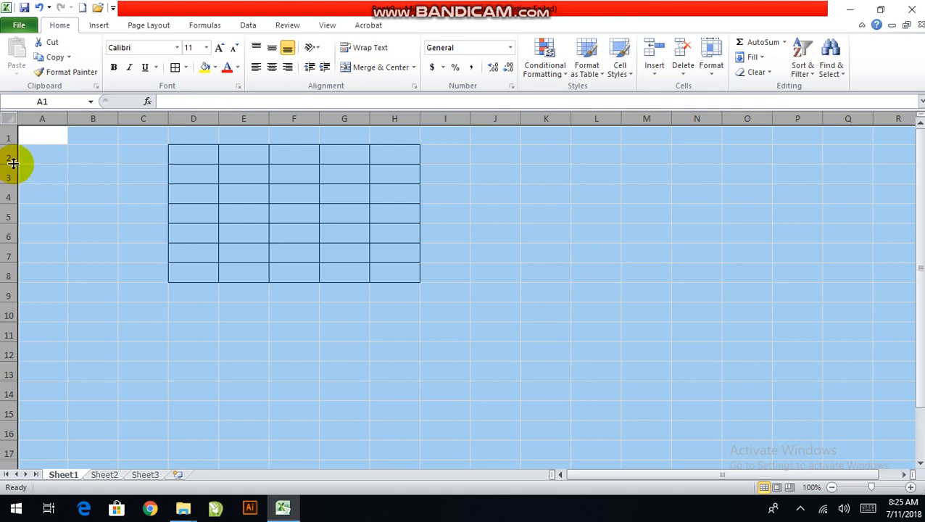
click(446, 190)
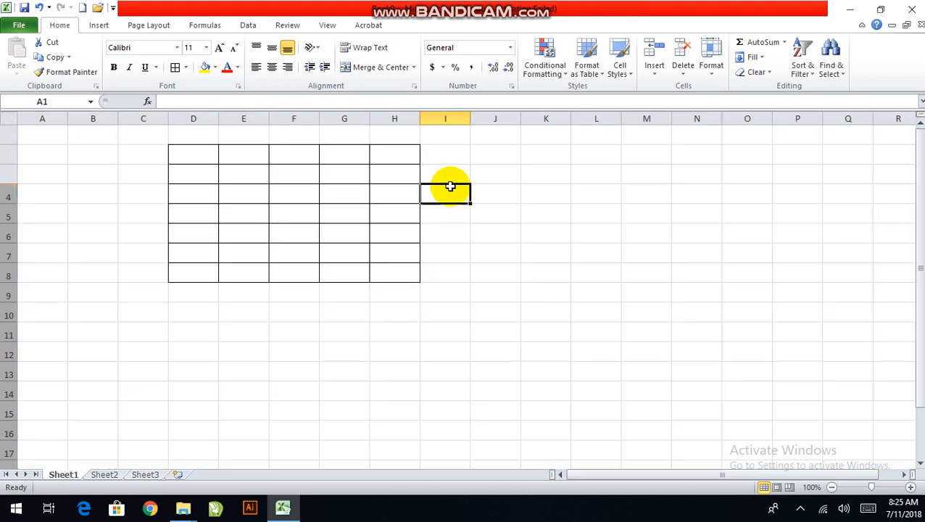
drag(184, 154, 191, 269)
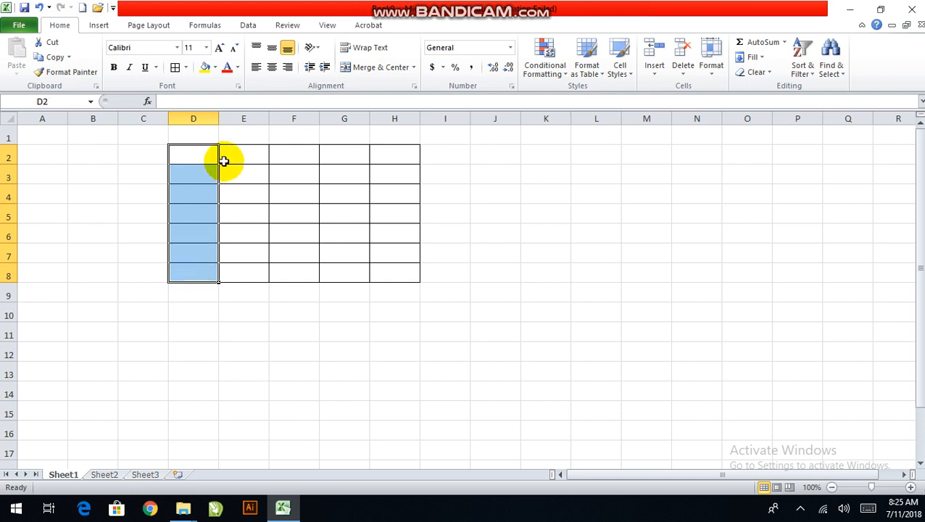
drag(241, 151, 247, 272)
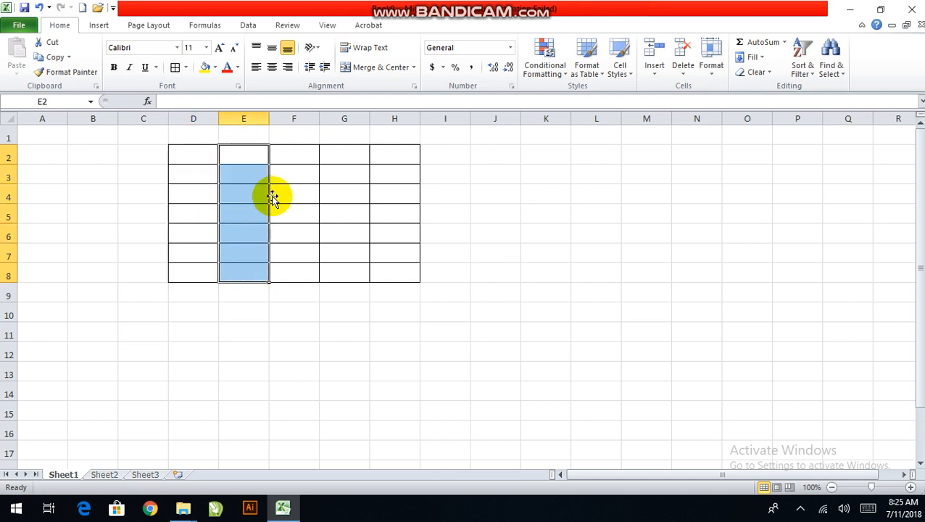
drag(300, 155, 295, 273)
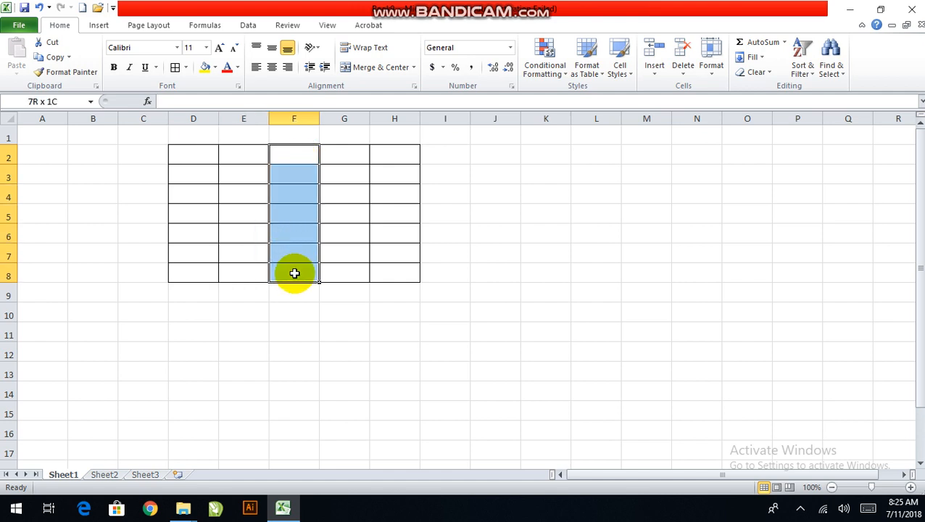
drag(294, 273, 294, 273)
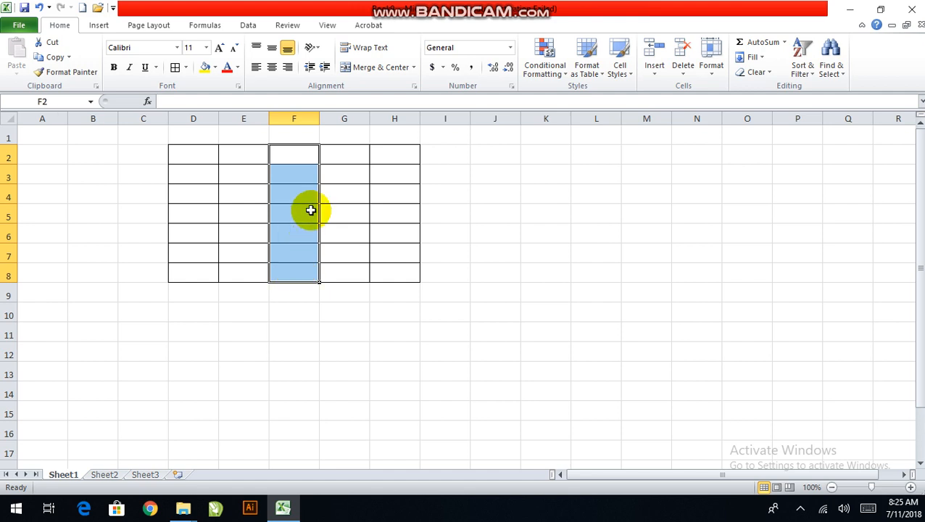
click(343, 155)
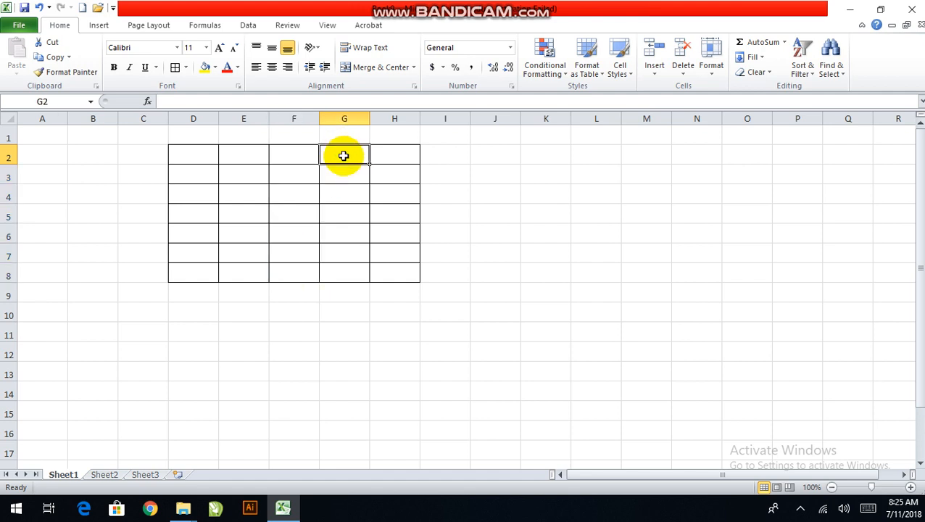
click(394, 153)
click(358, 155)
click(387, 155)
click(337, 156)
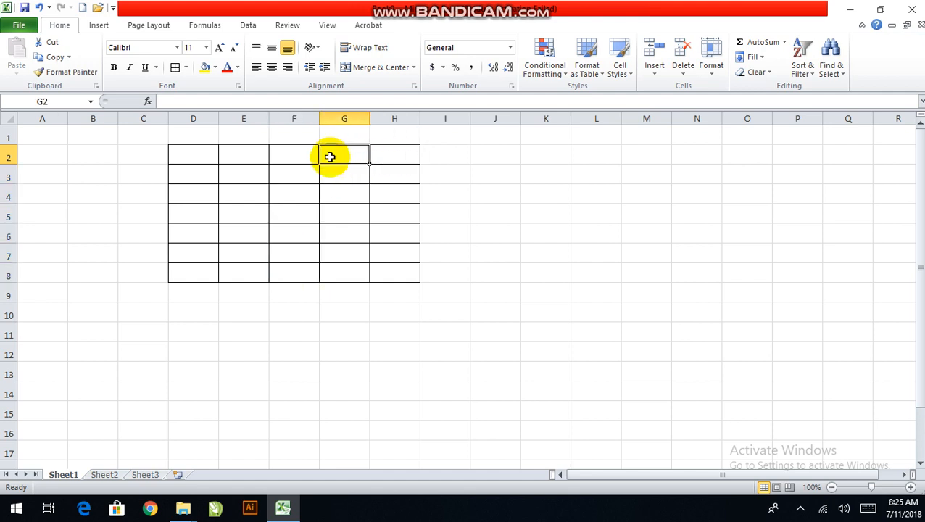
click(398, 157)
click(338, 156)
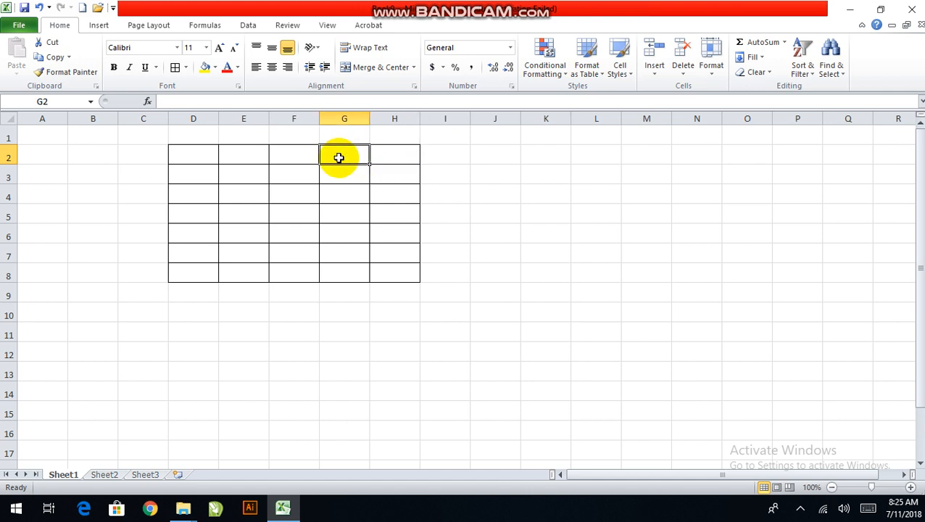
click(391, 154)
click(353, 154)
drag(394, 157, 355, 158)
drag(293, 153, 278, 166)
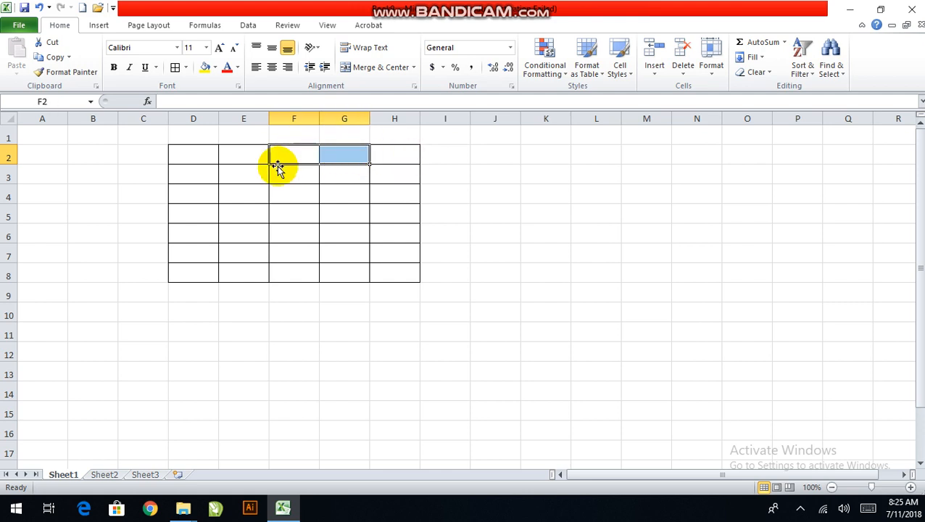
Enter the column headings "Sno." in D2 and "Name" in E2
click(187, 155)
double_click(190, 153)
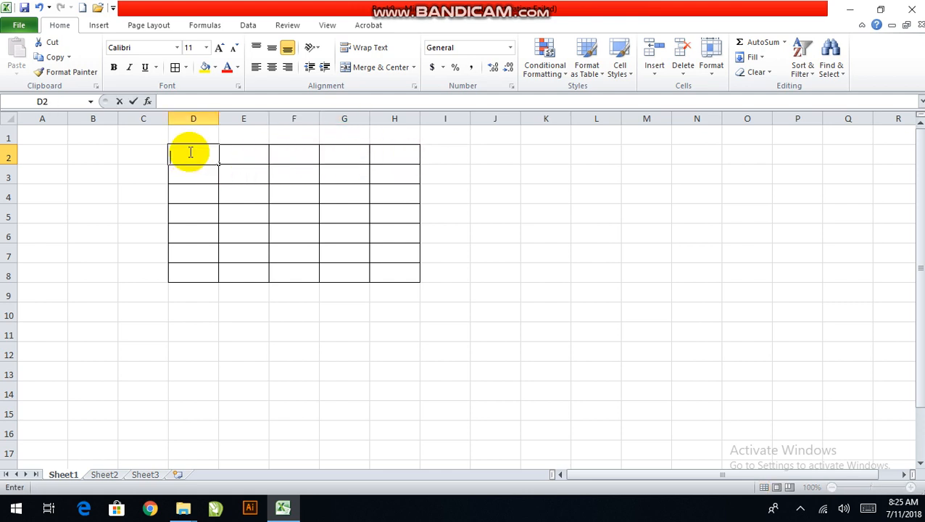
text(Sno.)
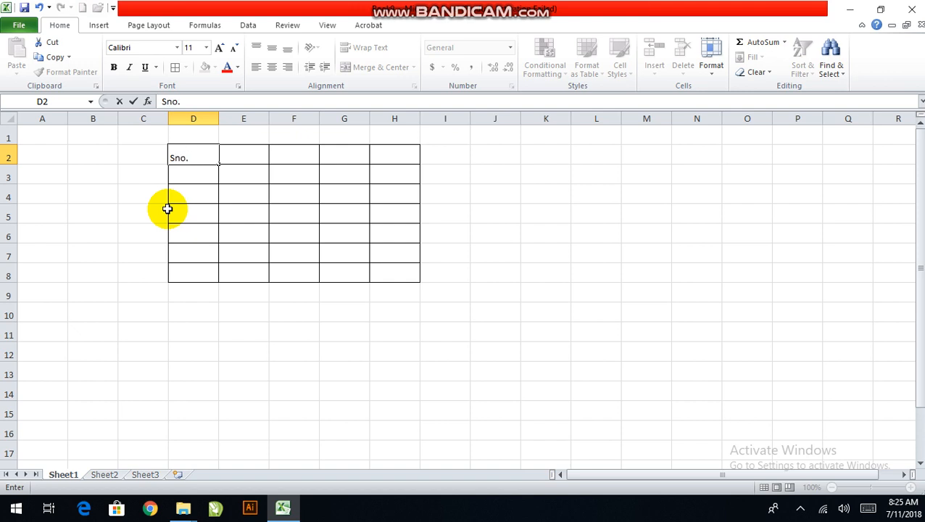
key(Tab)
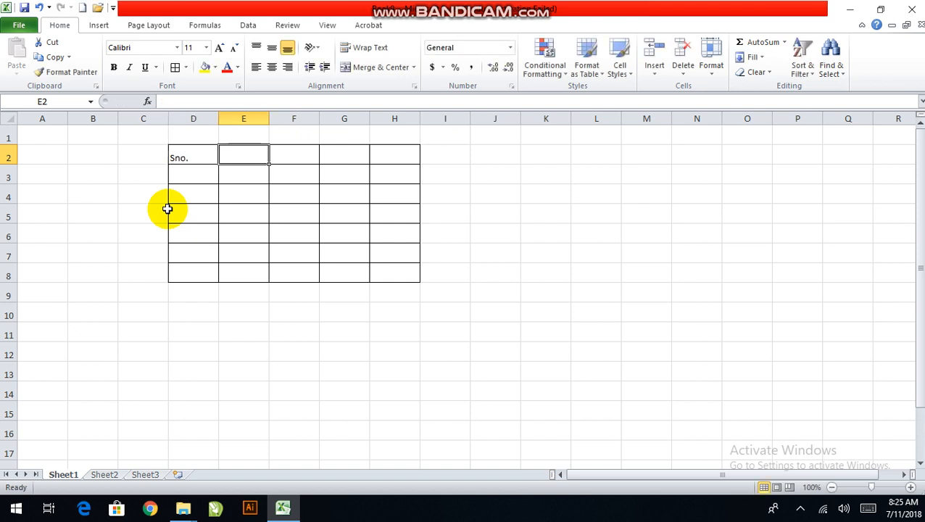
text(Name)
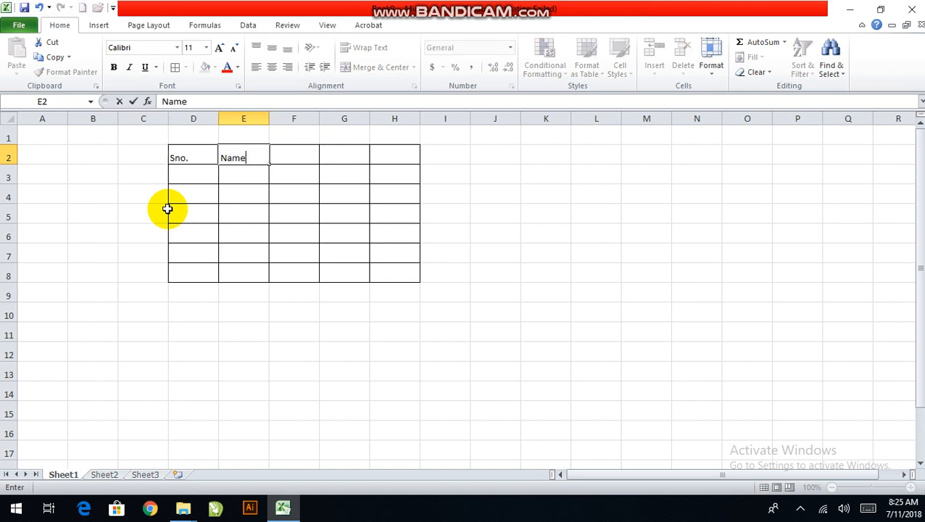
key(Tab)
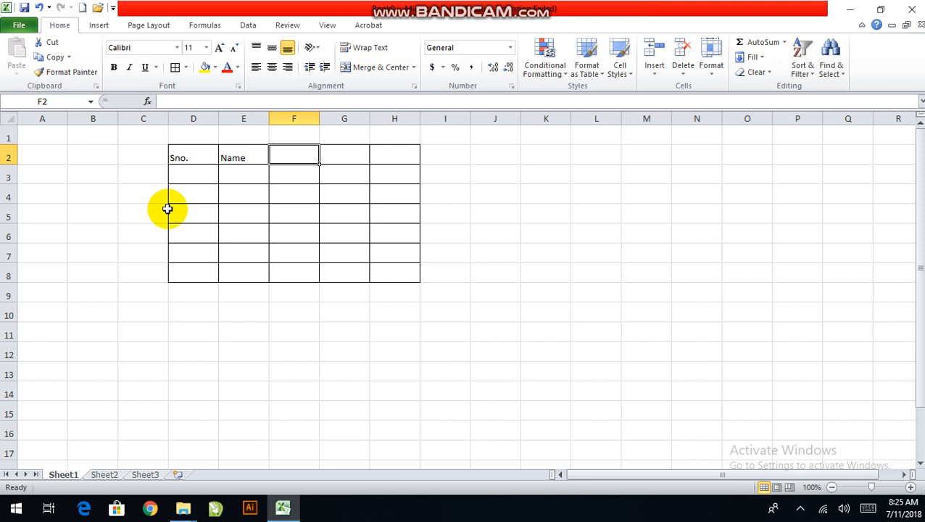
key(Return)
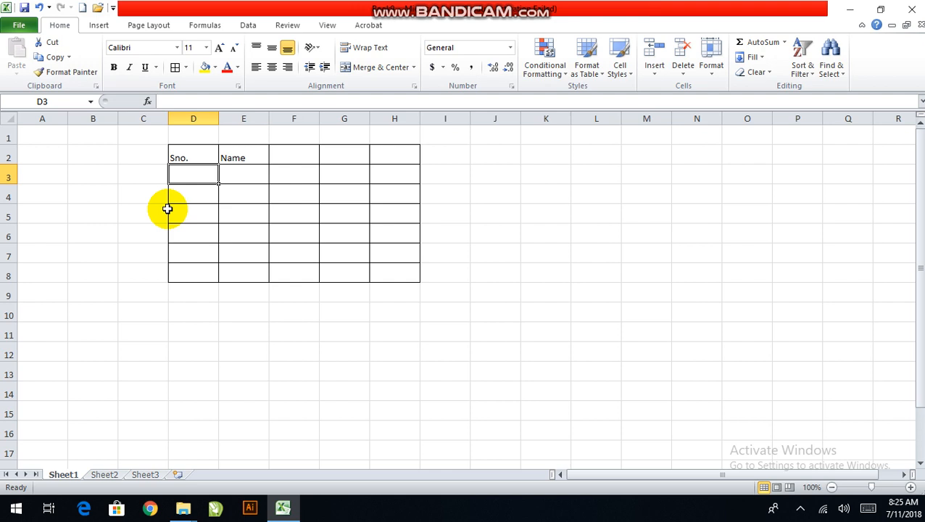
click(257, 156)
key(Tab)
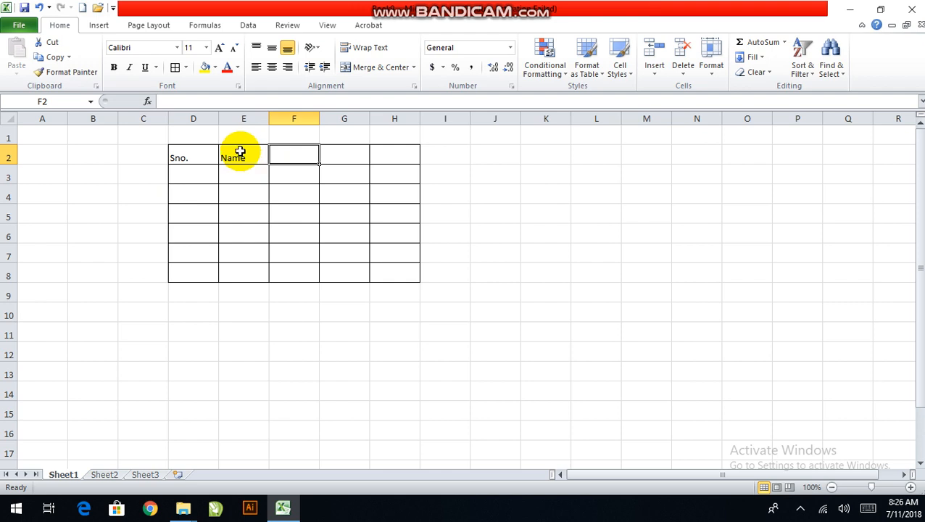
text(M)
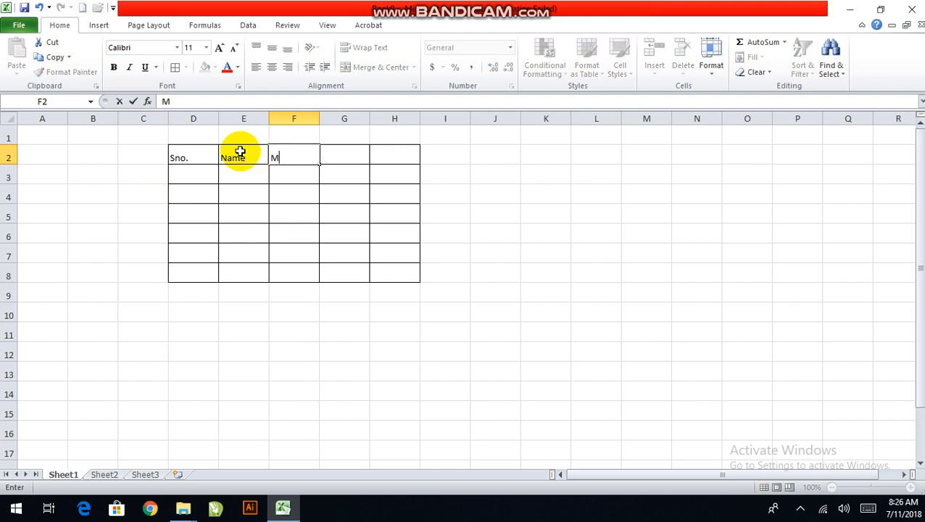
key(BackSpace)
text(E)
key(BackSpace)
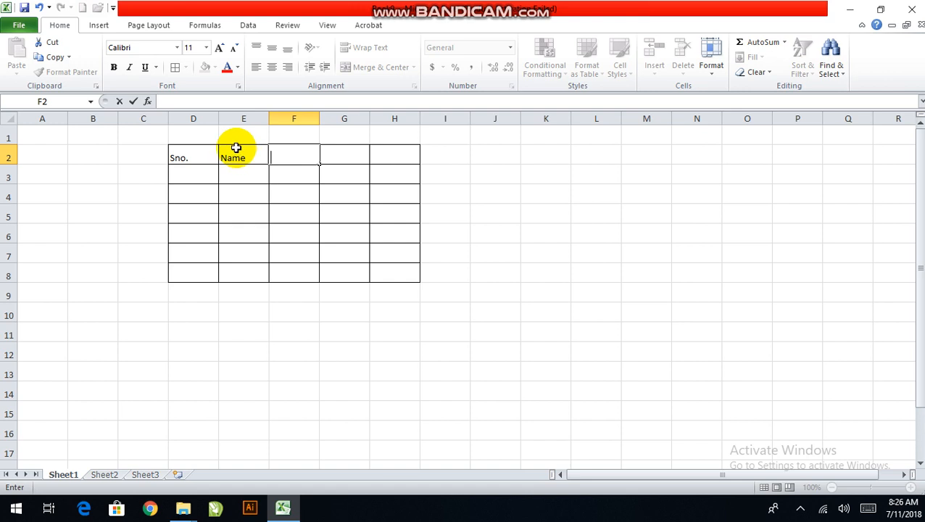
Enter 1 in D3 and centre the contents of the heading row D2:H2 and cell D3 horizontally
click(187, 172)
text(1)
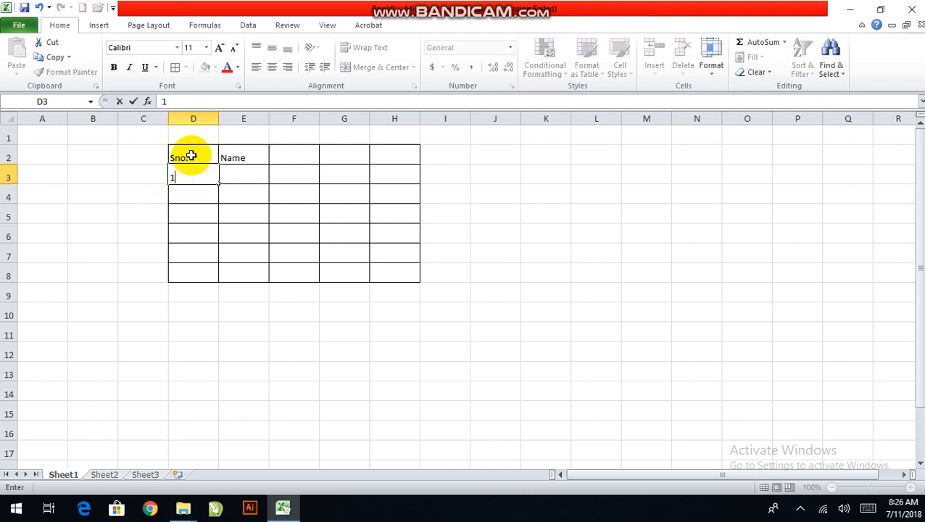
drag(191, 156, 419, 154)
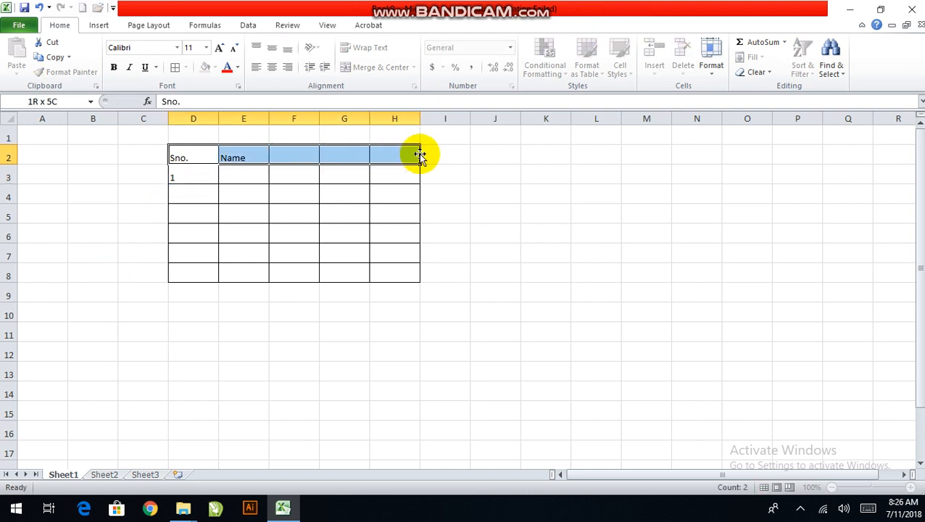
click(273, 67)
click(196, 178)
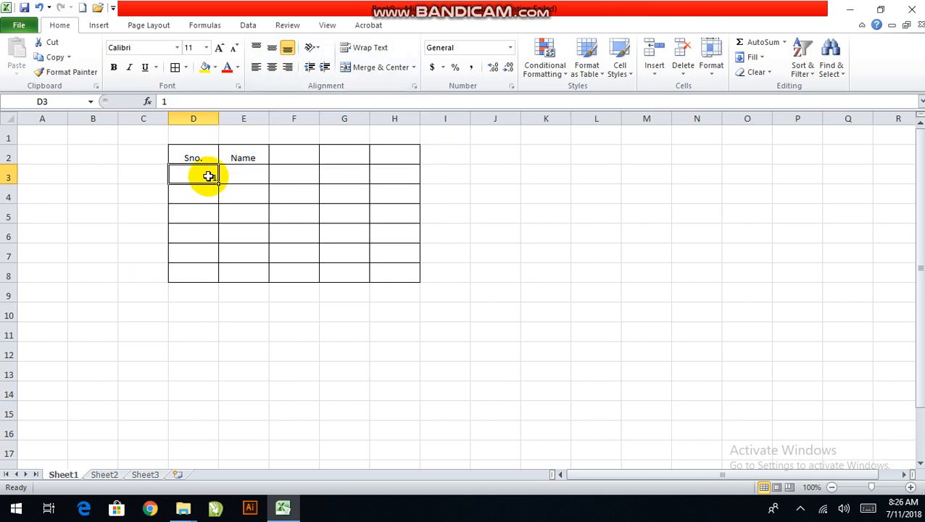
click(271, 66)
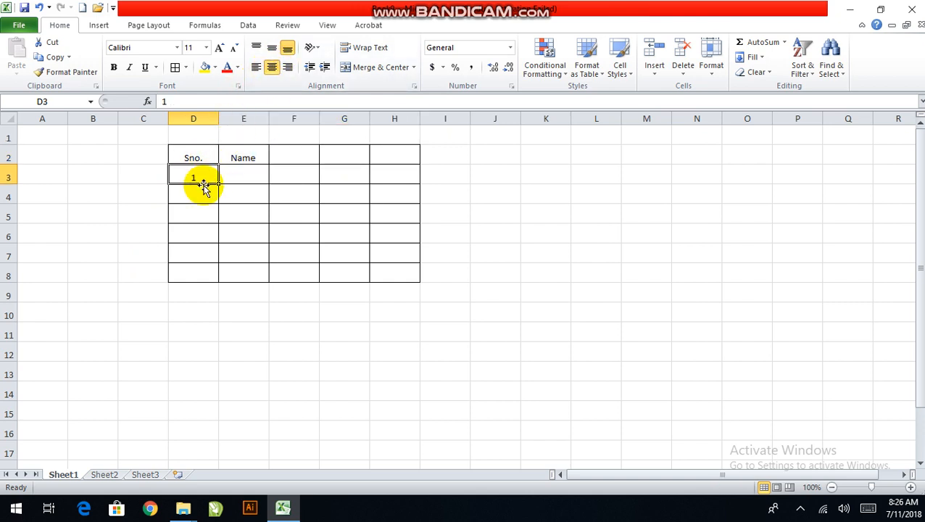
click(200, 196)
text(2)
click(196, 217)
text(3)
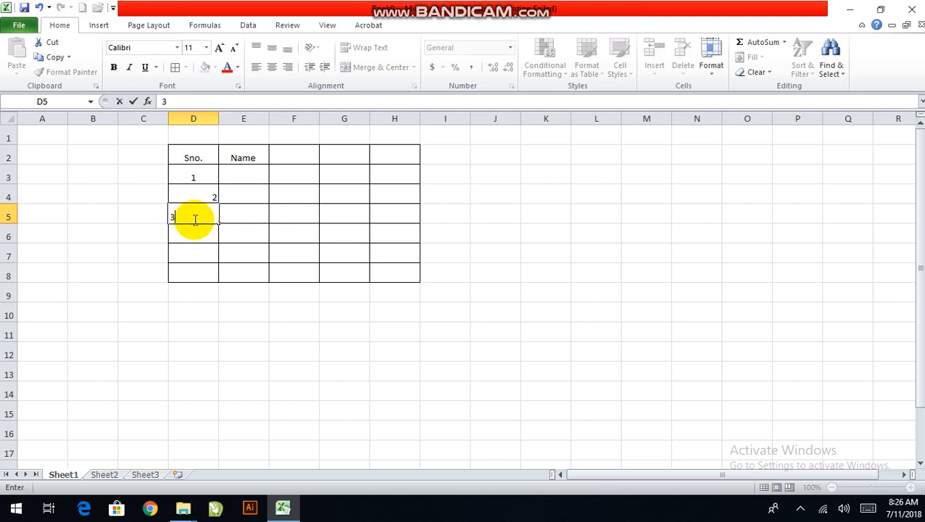
click(196, 232)
click(197, 208)
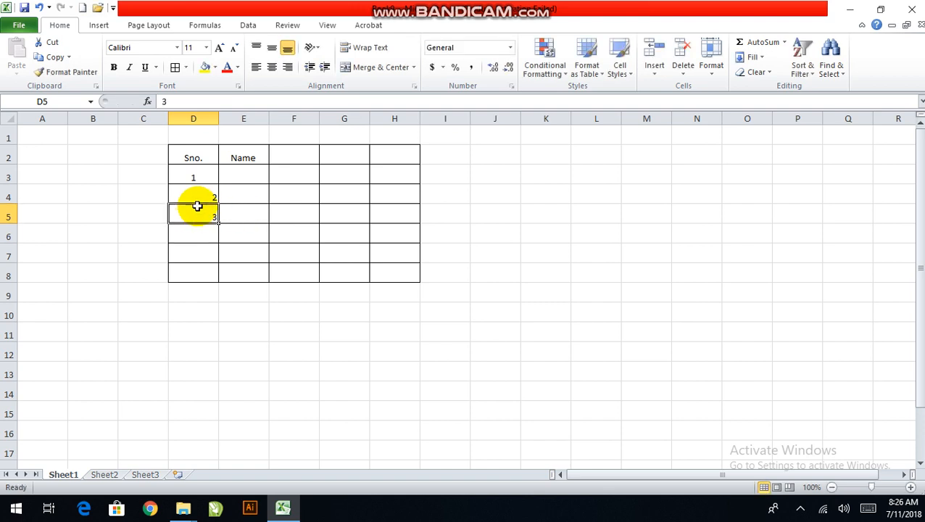
drag(197, 208, 195, 198)
key(Delete)
Auto-fill the serial numbers from D3 down to D8 as a series using the Fill Series option
click(206, 180)
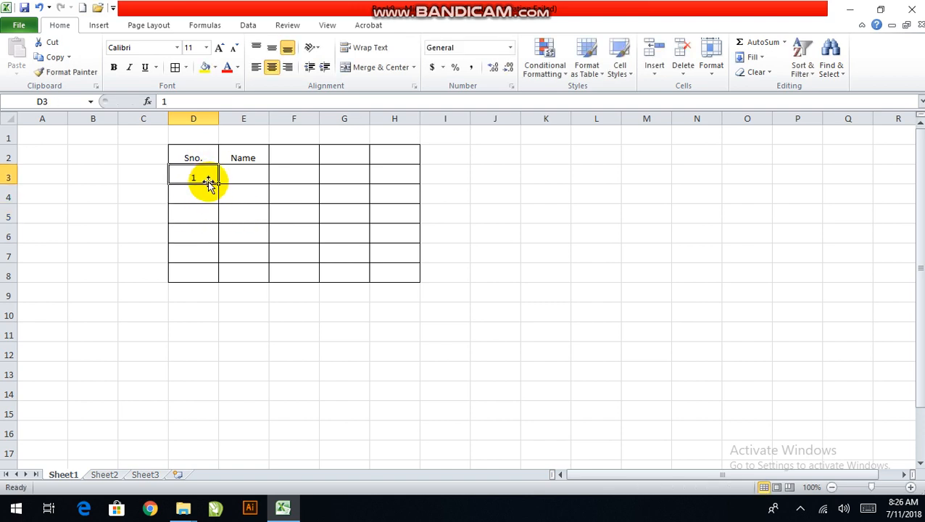
drag(218, 184, 216, 280)
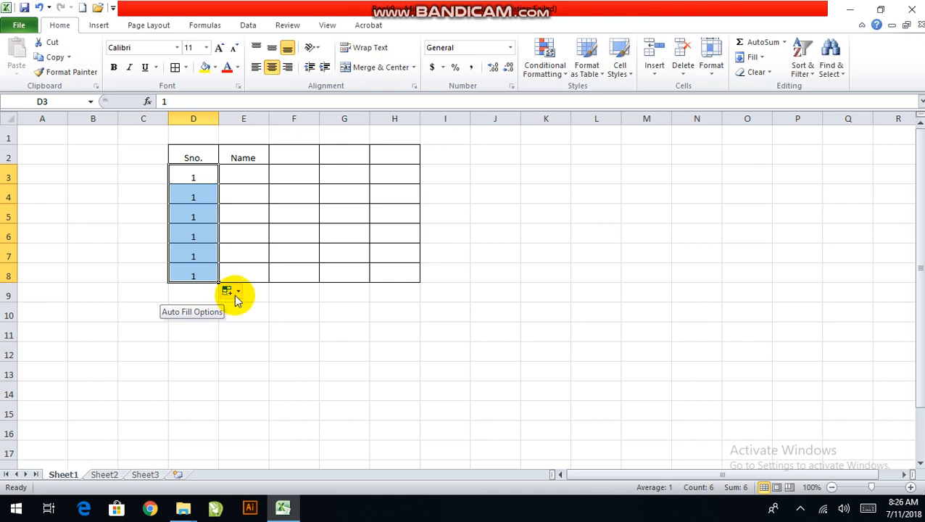
click(234, 294)
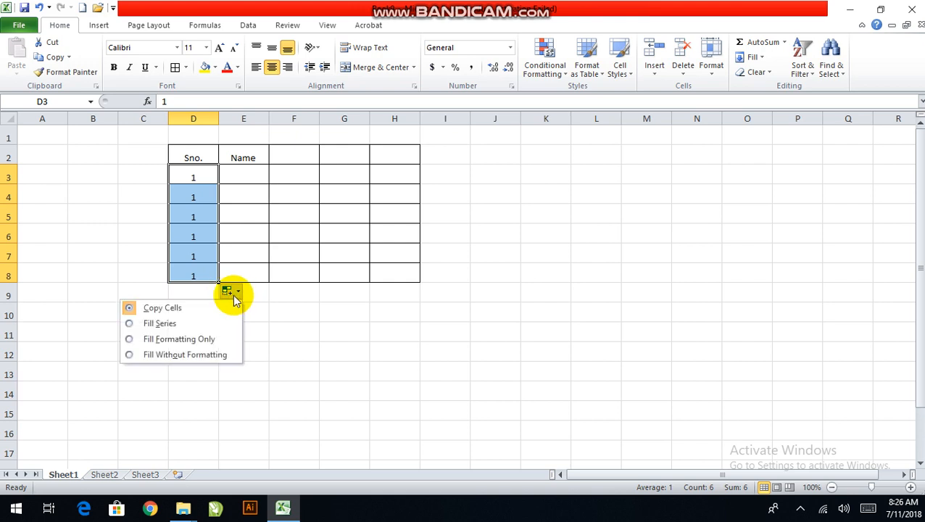
click(172, 331)
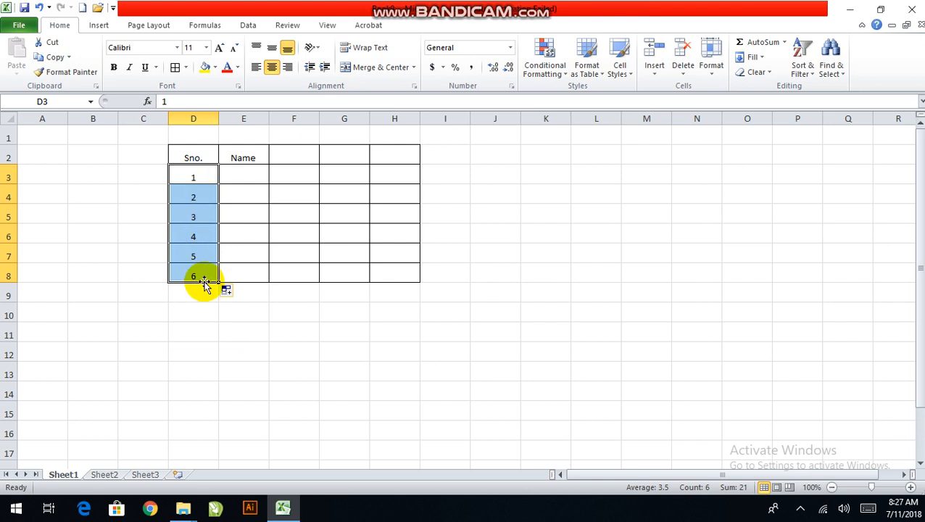
click(211, 193)
click(251, 158)
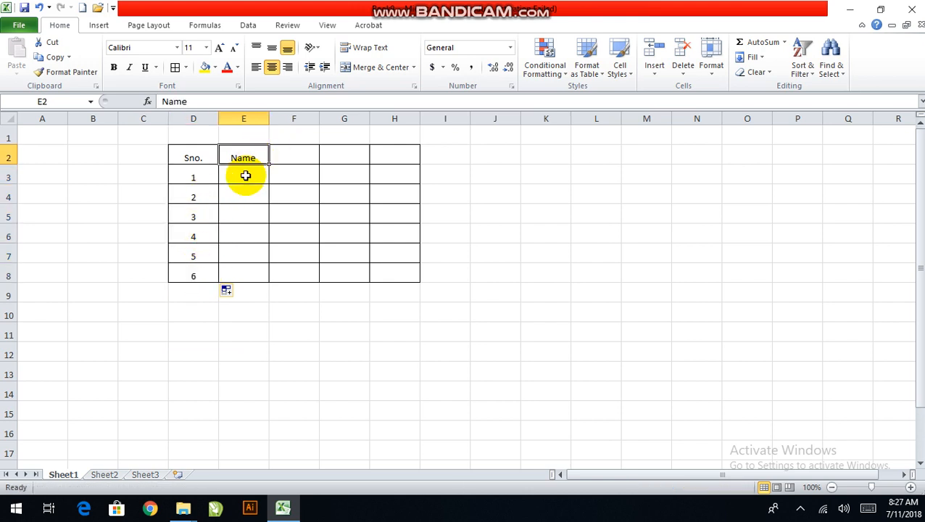
Apply a Thick Box Border around the heading row D2:H2
drag(187, 158, 409, 153)
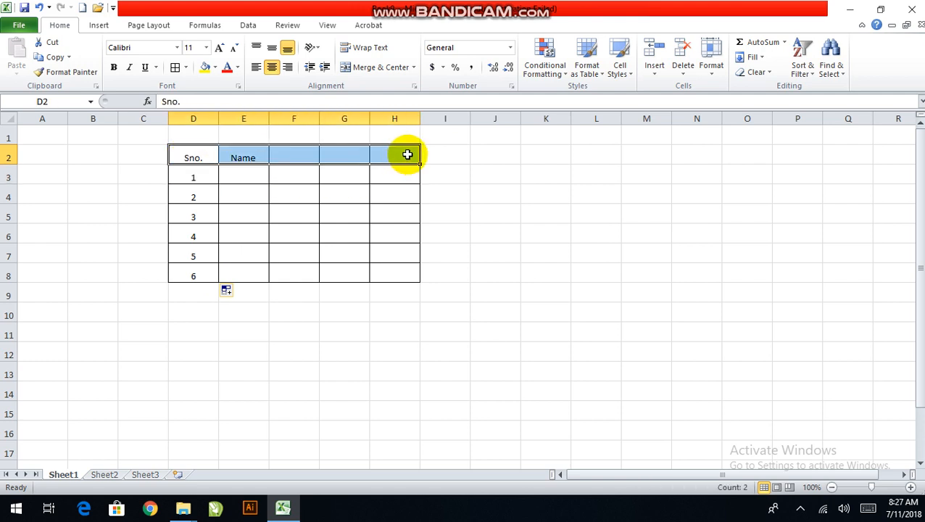
click(185, 67)
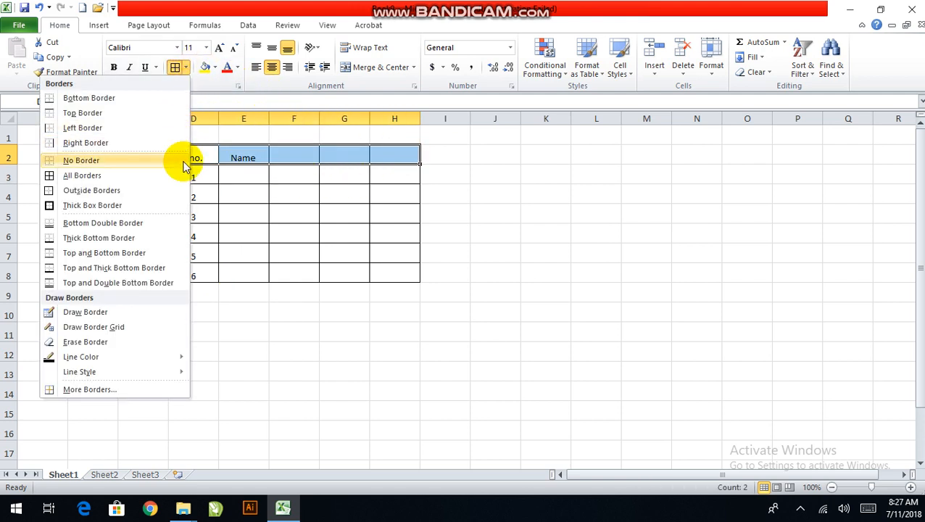
click(141, 205)
click(225, 194)
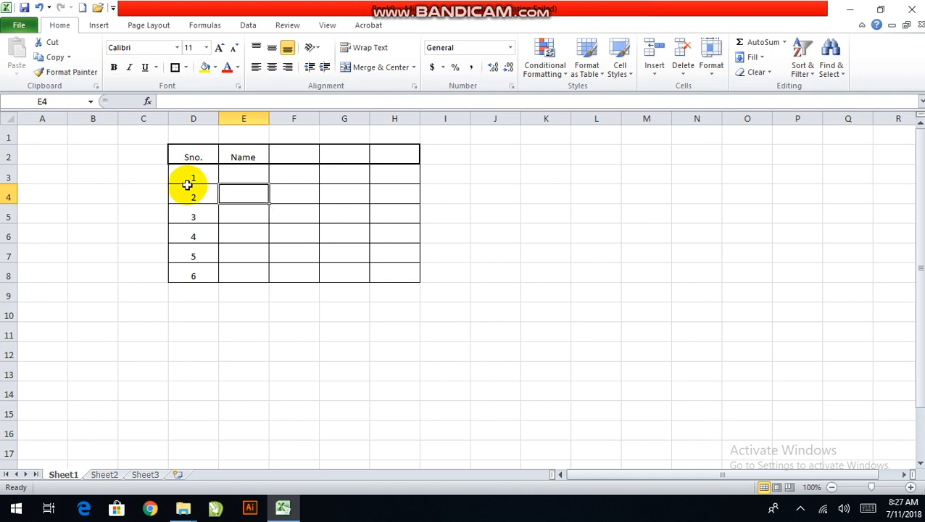
Apply Thick Box Borders around the whole table D2:H8 and around the serial number column D2:D8
drag(188, 154, 411, 271)
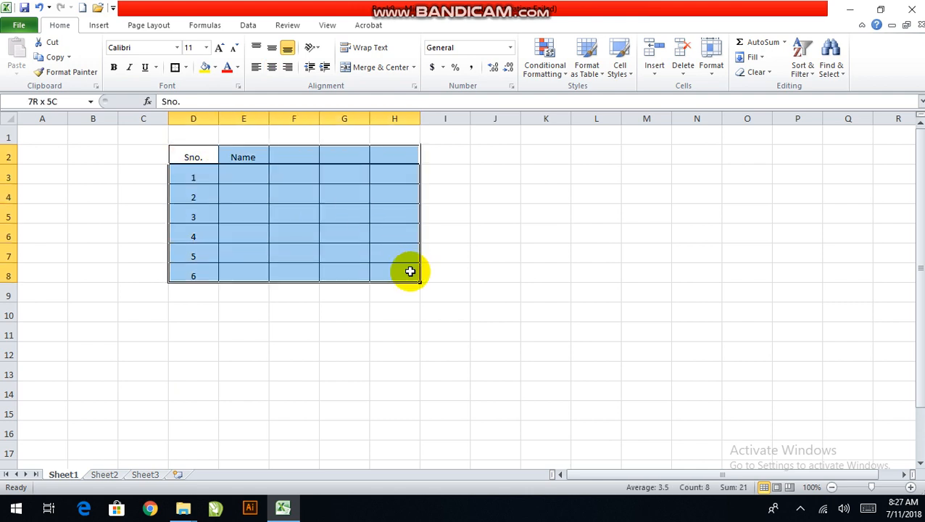
click(174, 67)
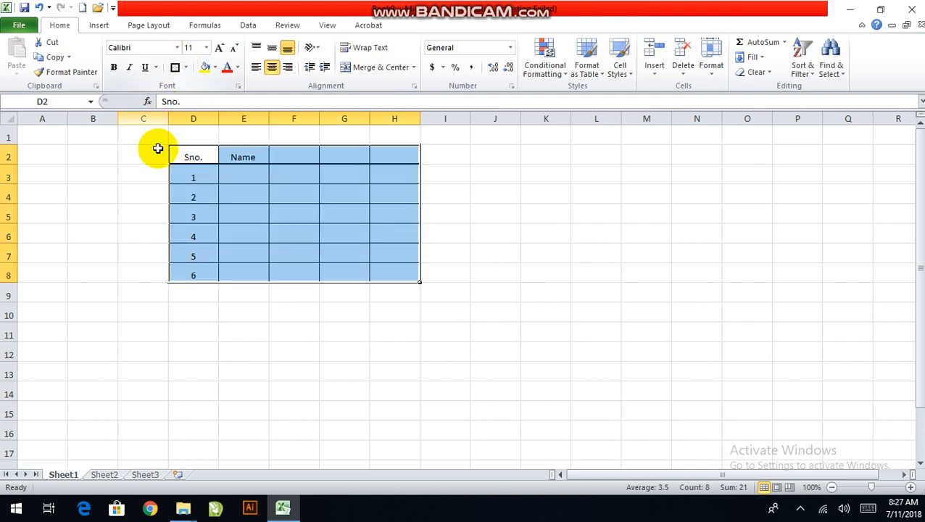
drag(196, 156, 195, 270)
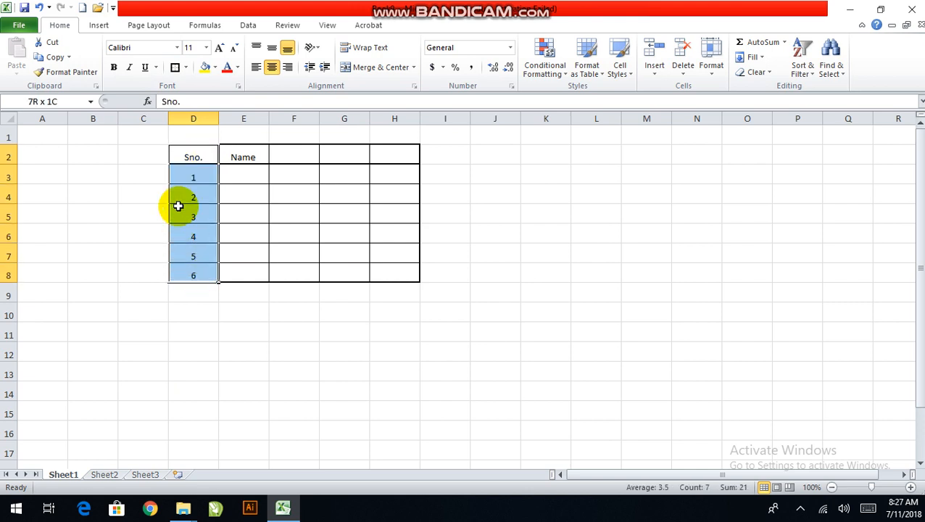
click(175, 67)
click(245, 178)
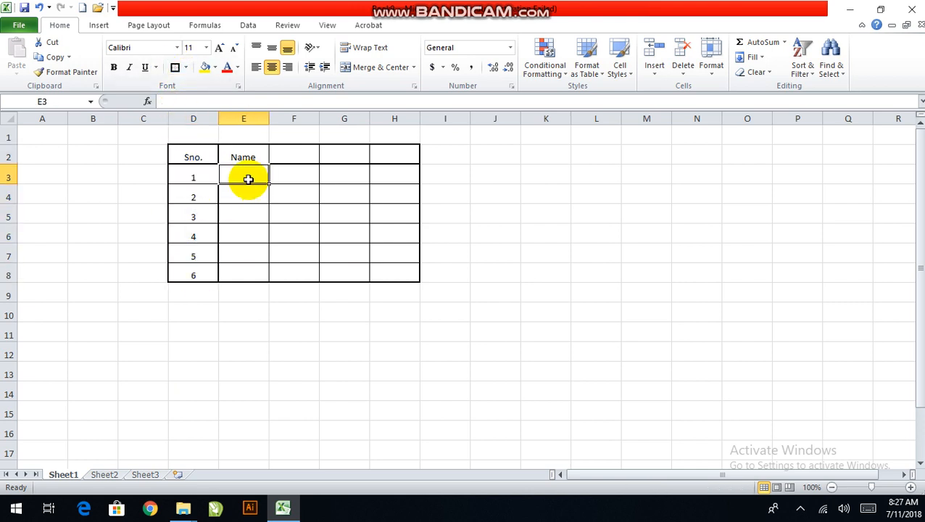
drag(244, 176, 399, 270)
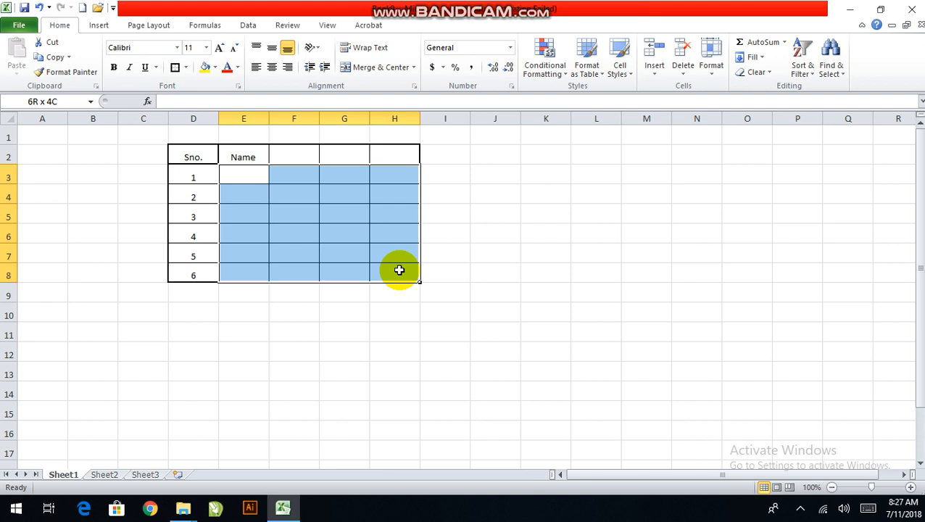
drag(399, 269, 399, 270)
click(194, 174)
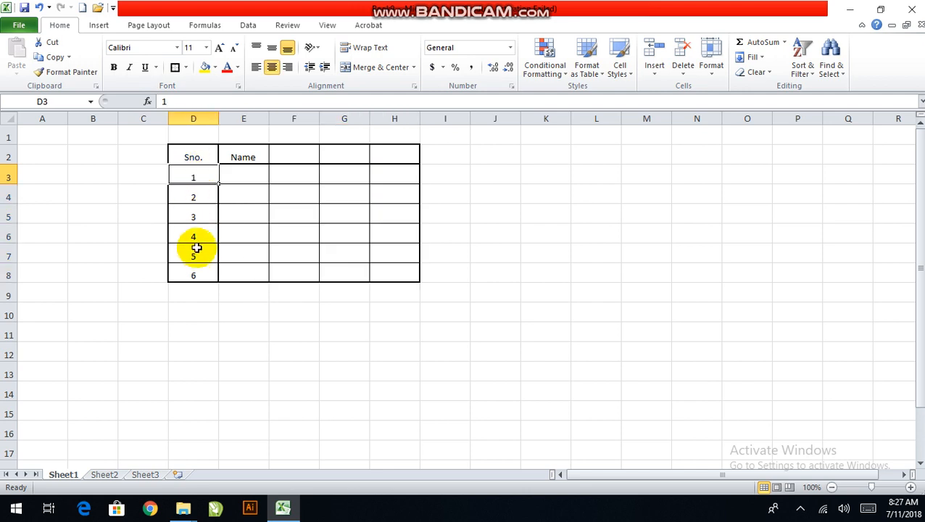
Narrow column D so it fits the serial numbers more closely
click(194, 270)
drag(195, 270, 190, 153)
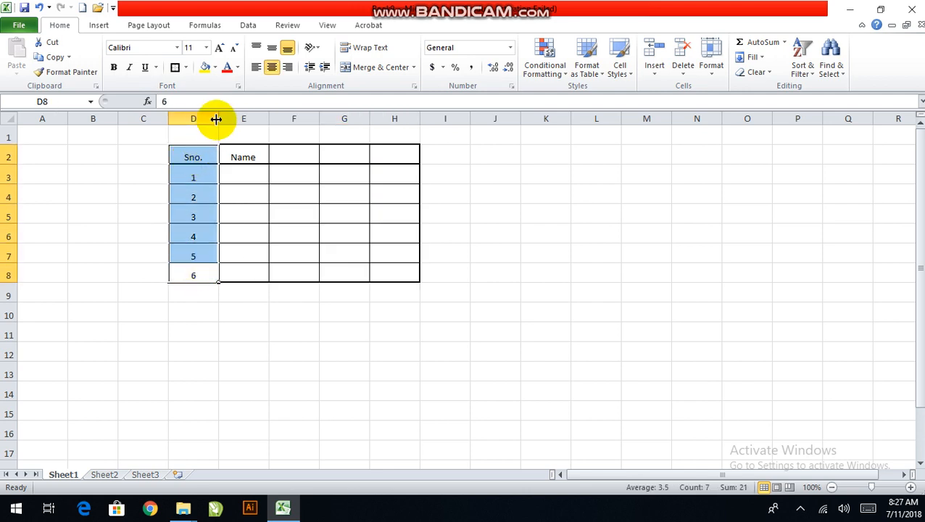
drag(217, 118, 198, 115)
click(185, 154)
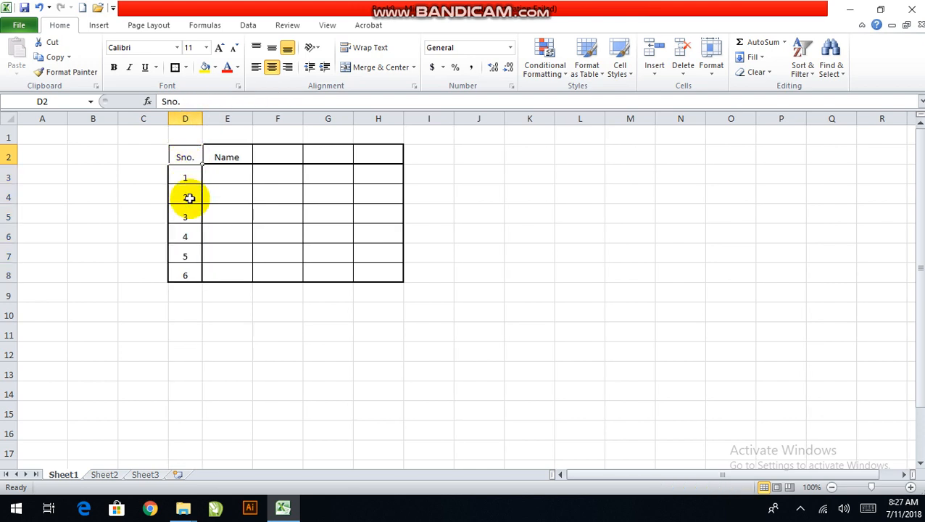
drag(188, 198, 189, 274)
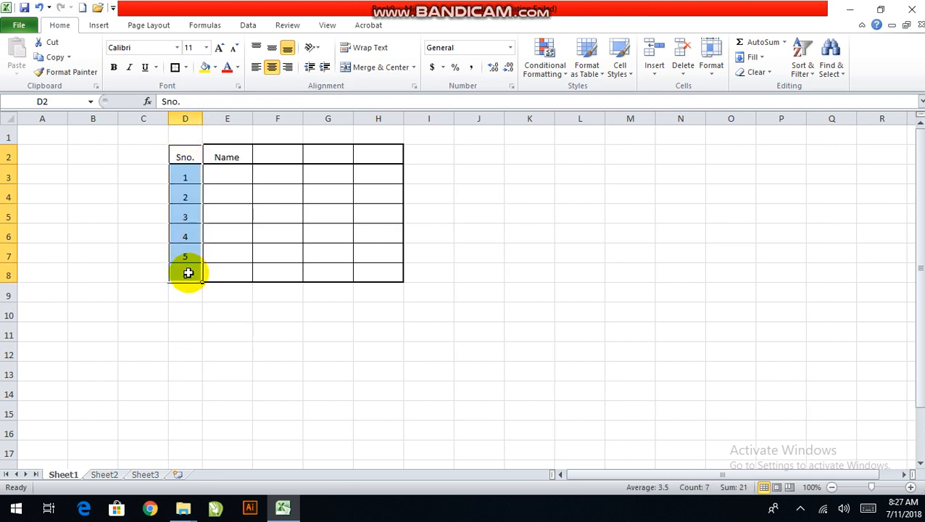
Enter first names in E3 and E4 of the Name column for serial numbers 1 and 2
drag(214, 172, 370, 275)
click(233, 174)
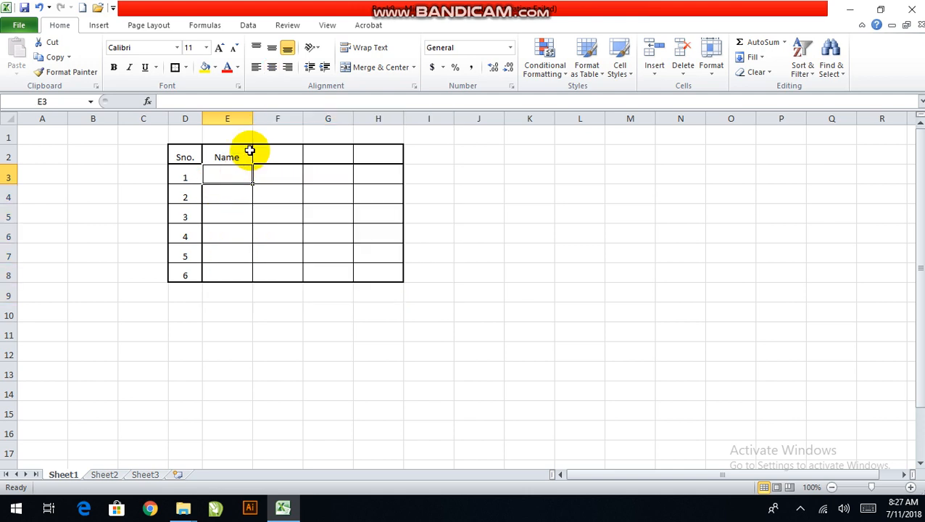
text(Ajay)
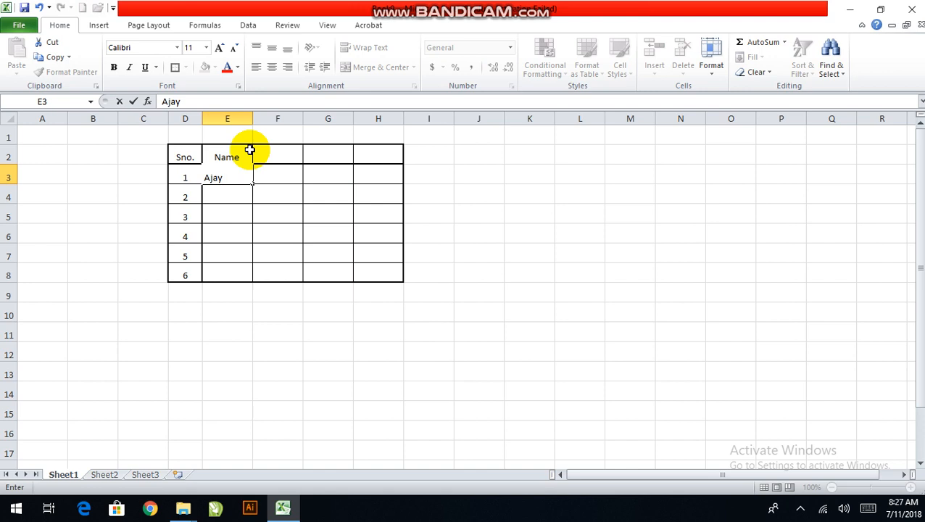
key(Return)
text(Sushi)
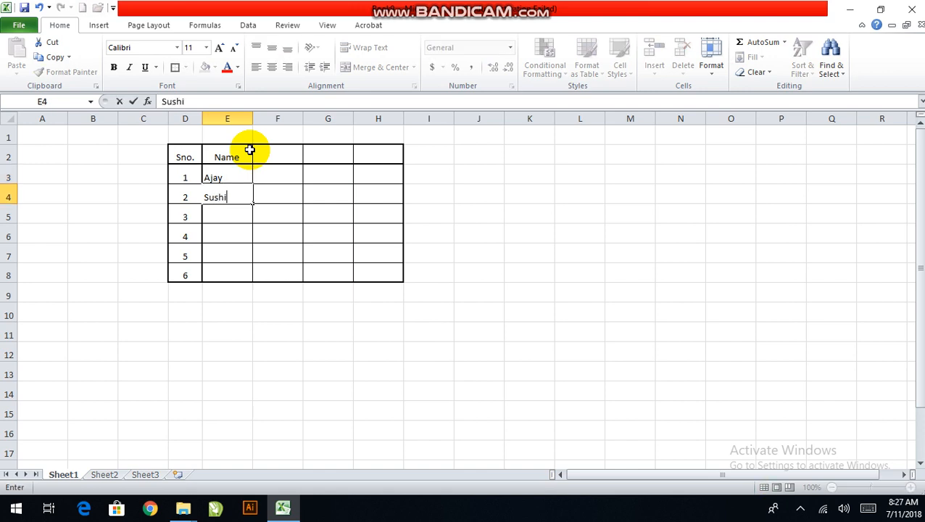
text(l)
key(Tab)
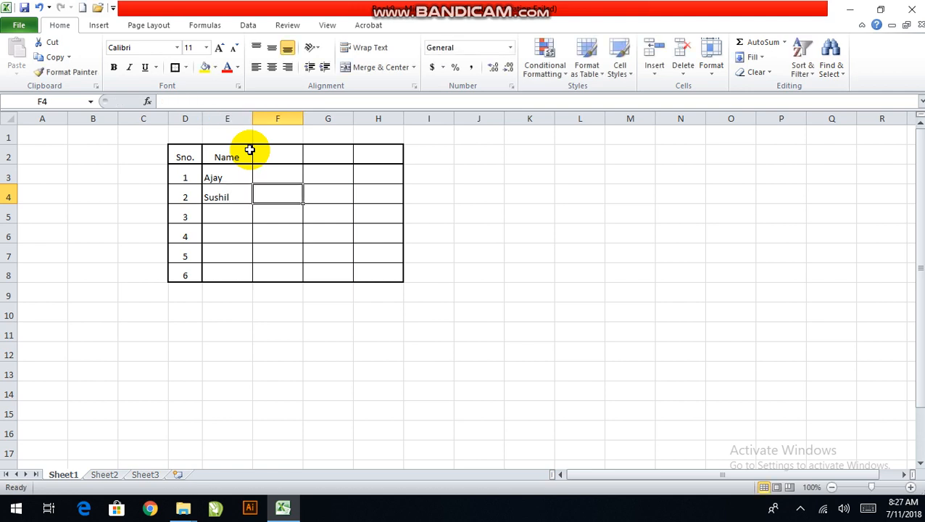
key(Return)
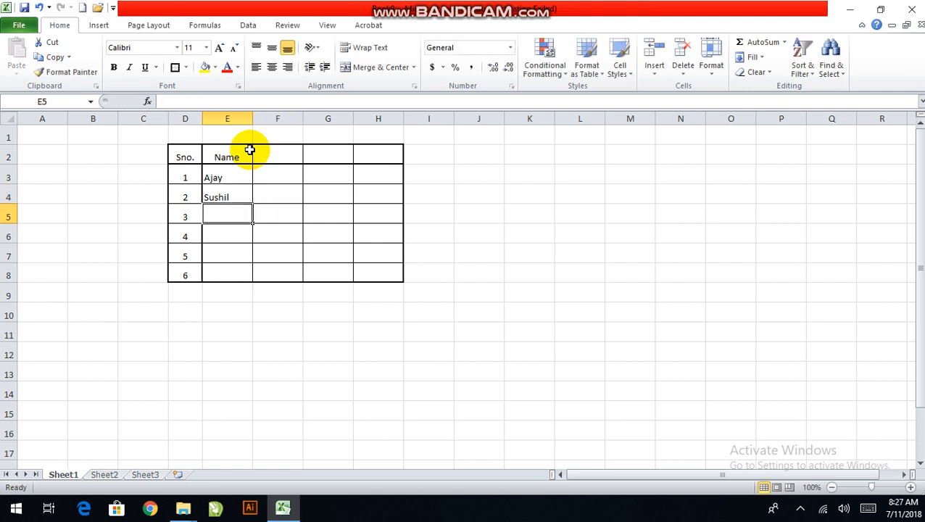
Enter first names in E5:E8 of the Name column for serial numbers 3 to 6
text(Manoj)
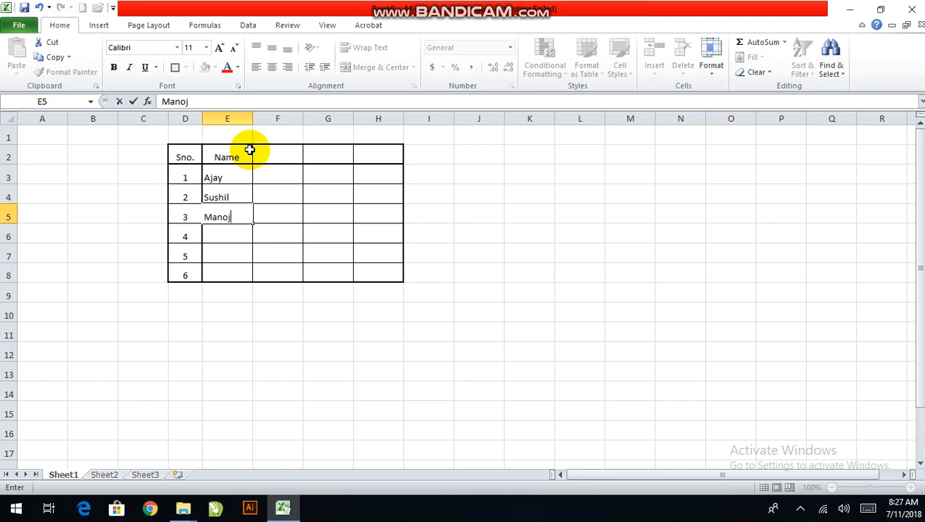
key(Return)
text(Sahil)
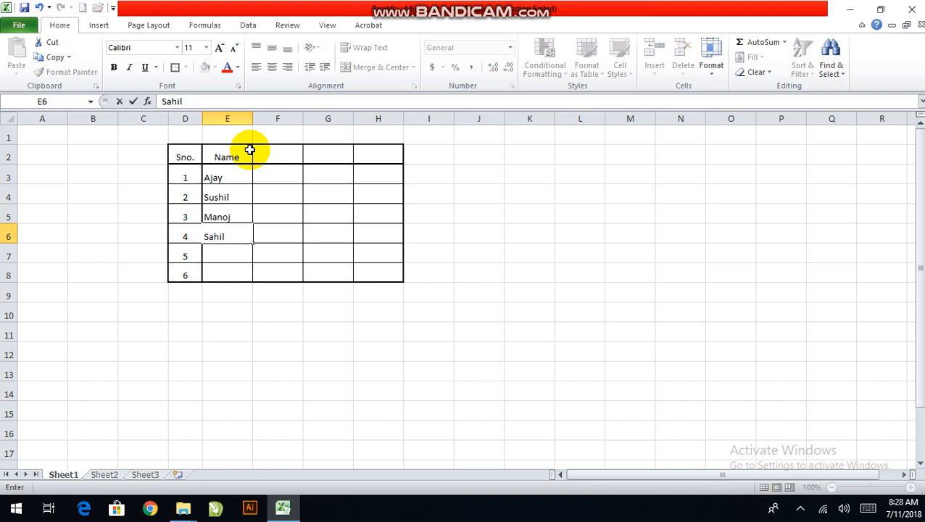
key(Return)
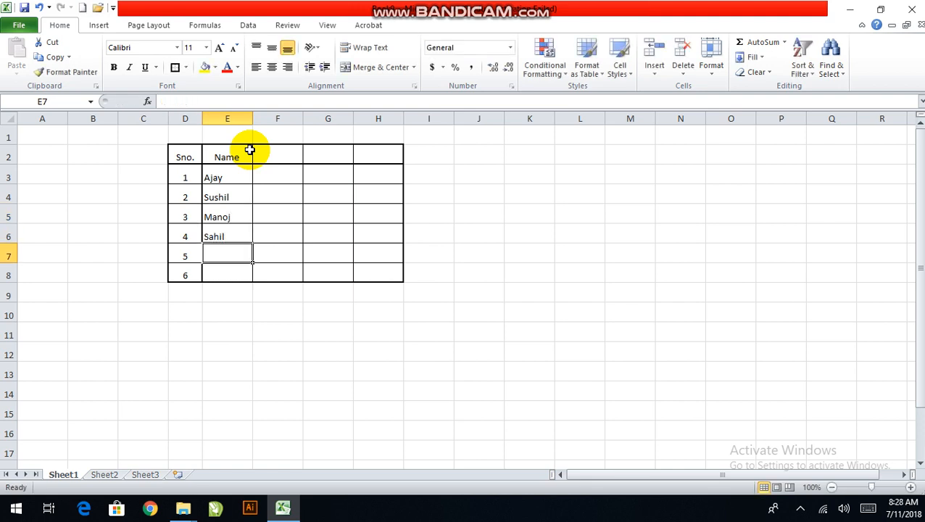
text(kIRTI)
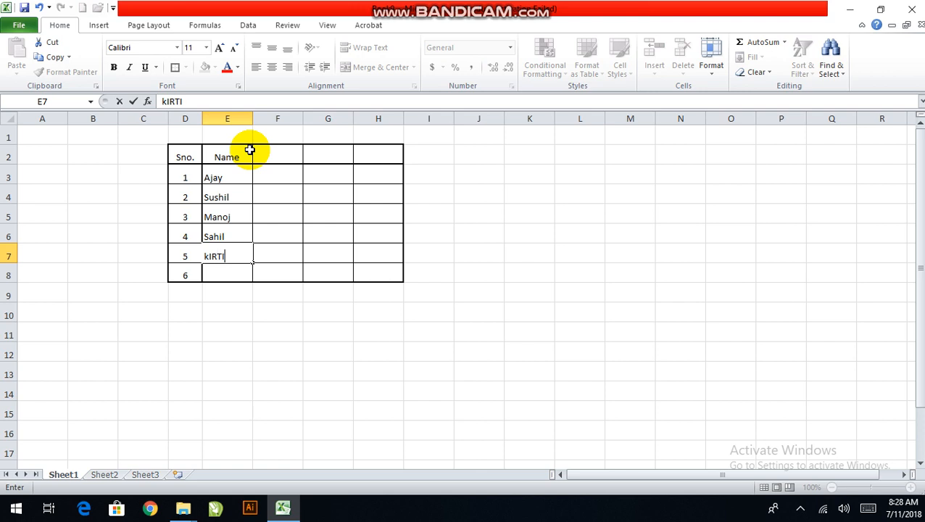
key(Return)
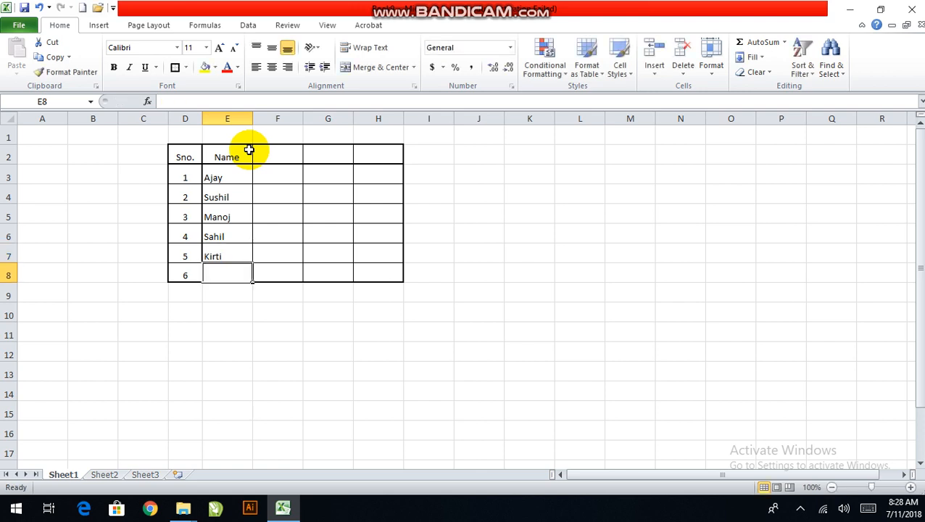
text(Mahi)
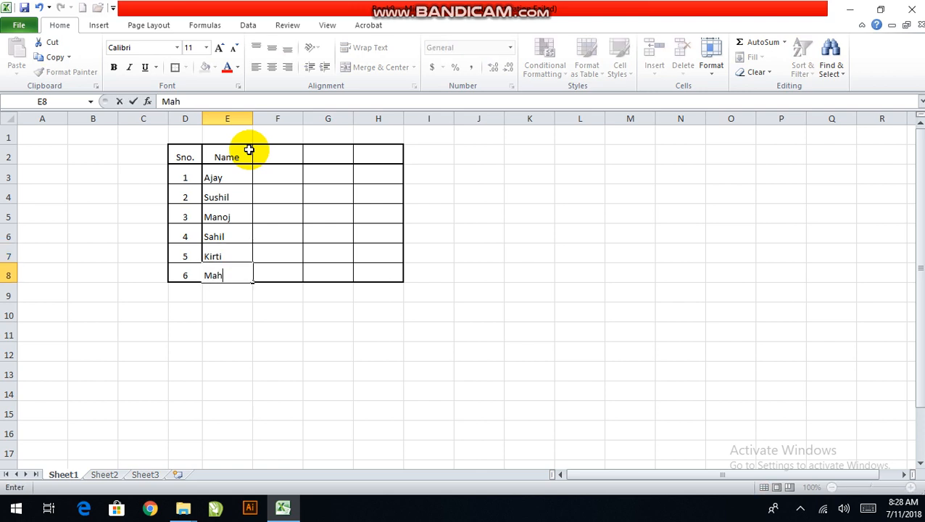
key(Tab)
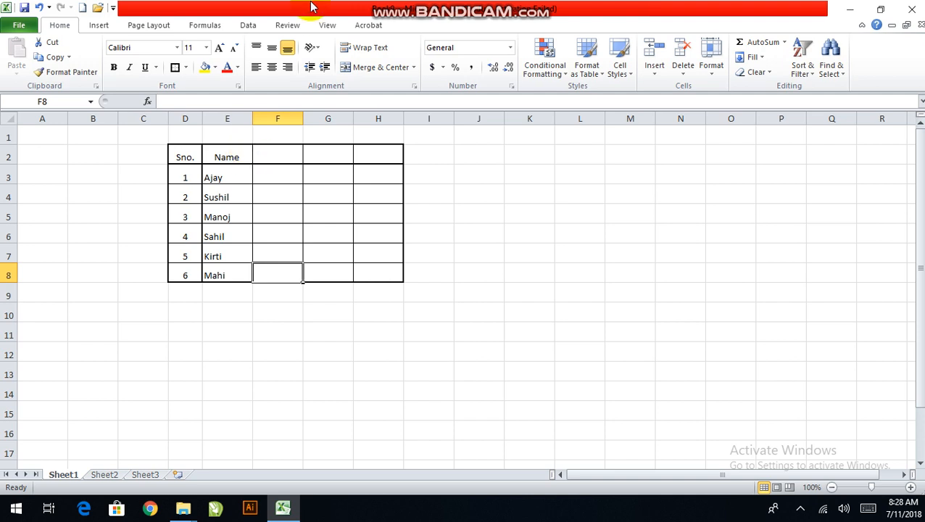
Centre the contents of the whole Name column E horizontally
click(227, 118)
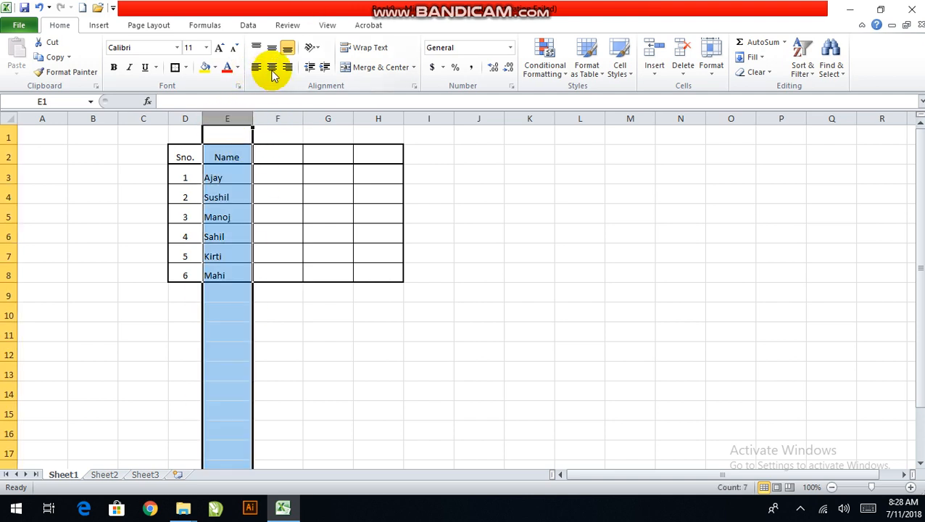
click(272, 67)
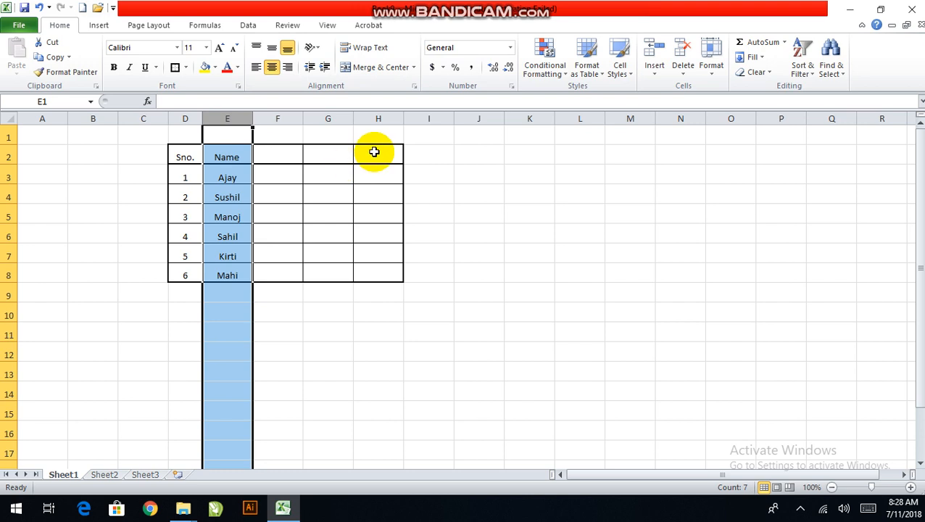
click(283, 153)
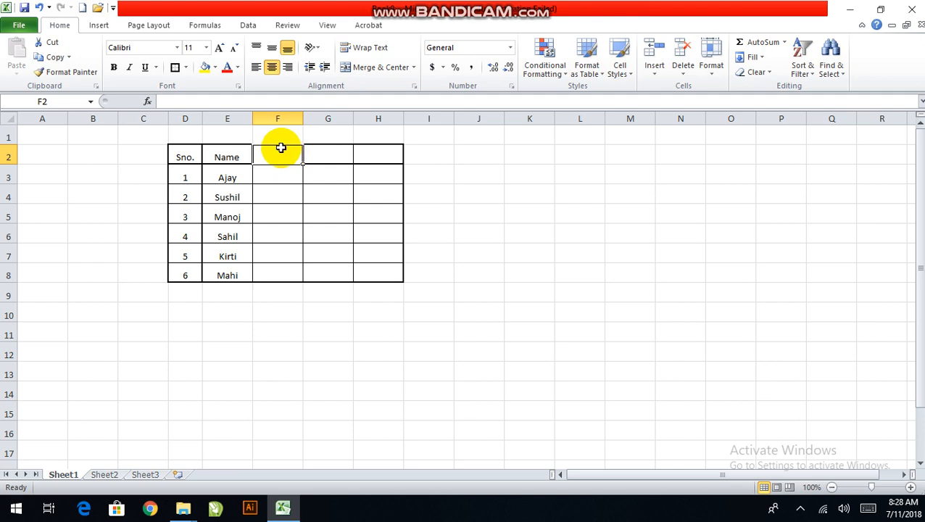
Enter the heading Total in H2, the last column of the table's heading row
click(372, 147)
text(T)
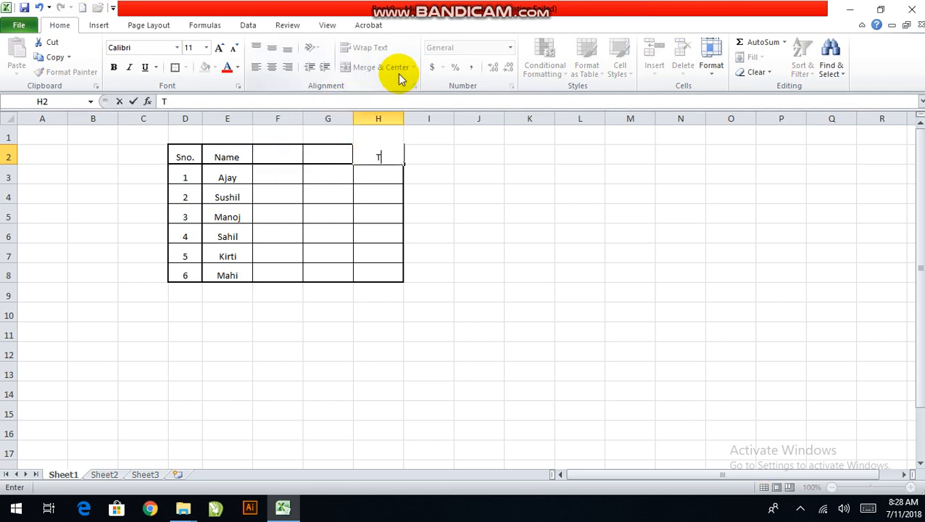
text(otal)
key(Tab)
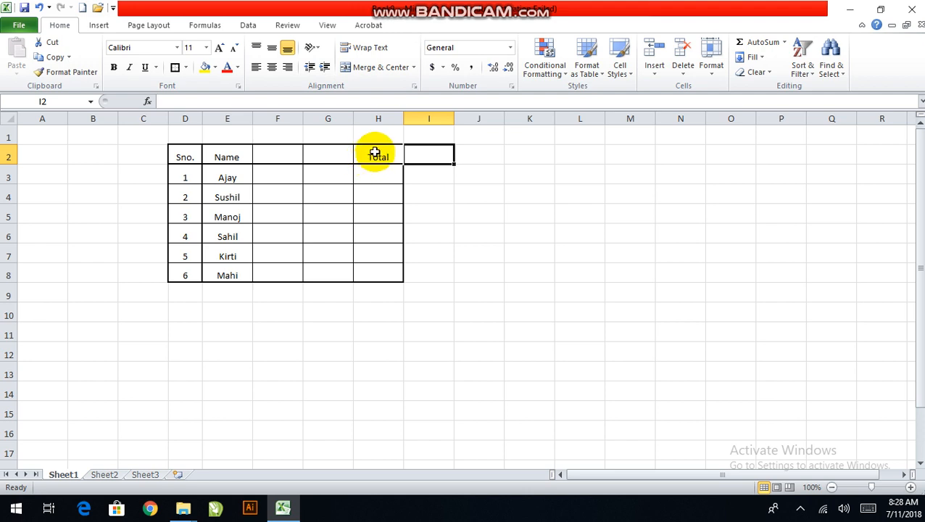
Make the heading row D2:H2 bold
drag(374, 153, 183, 154)
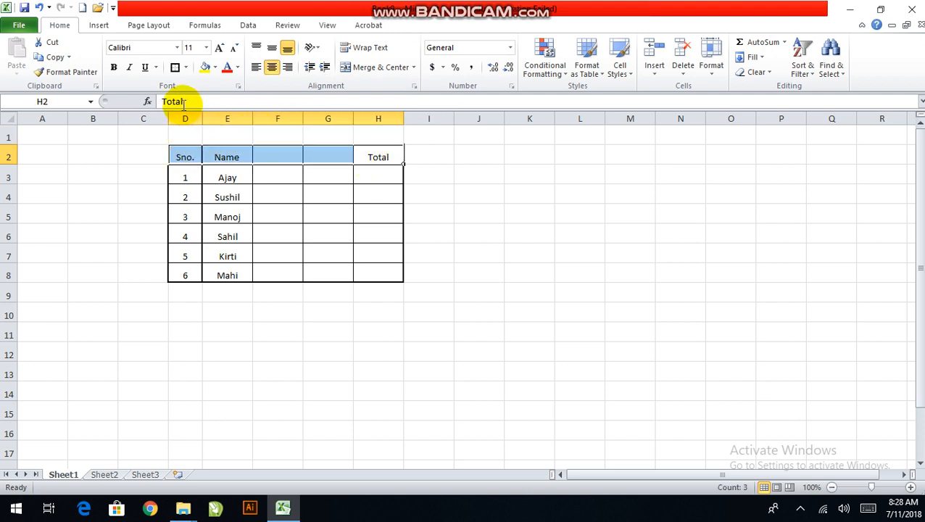
click(115, 67)
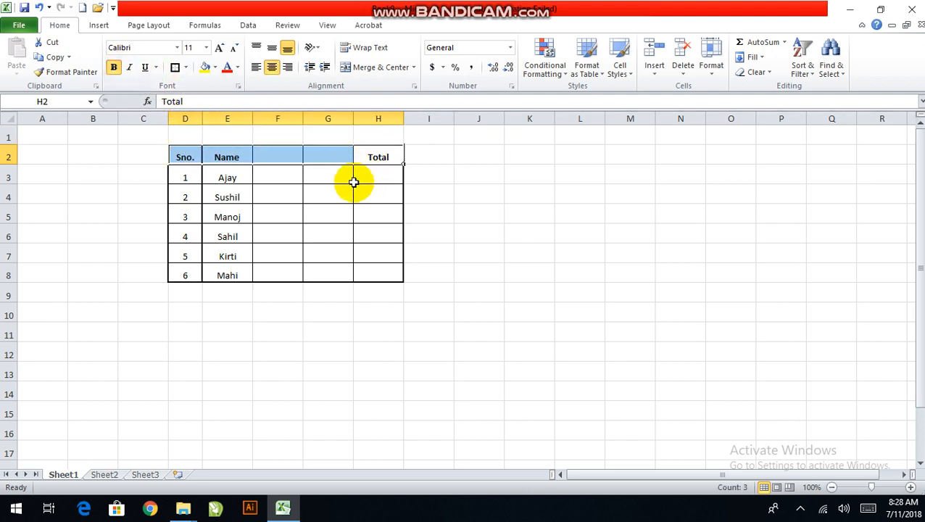
click(369, 178)
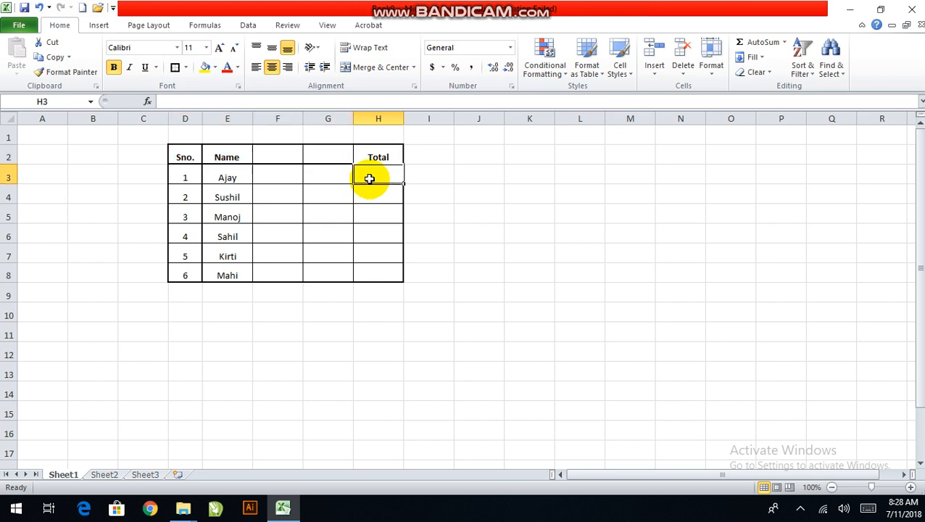
click(229, 156)
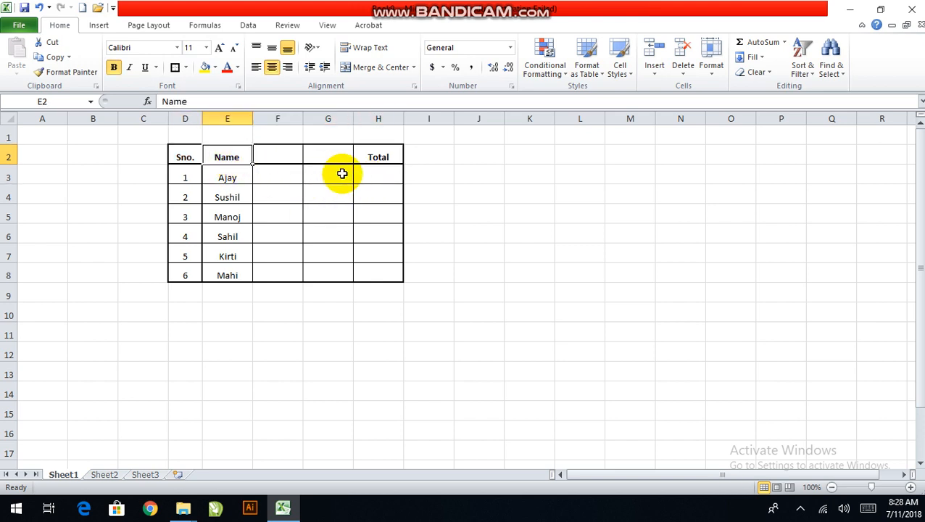
drag(379, 156, 187, 152)
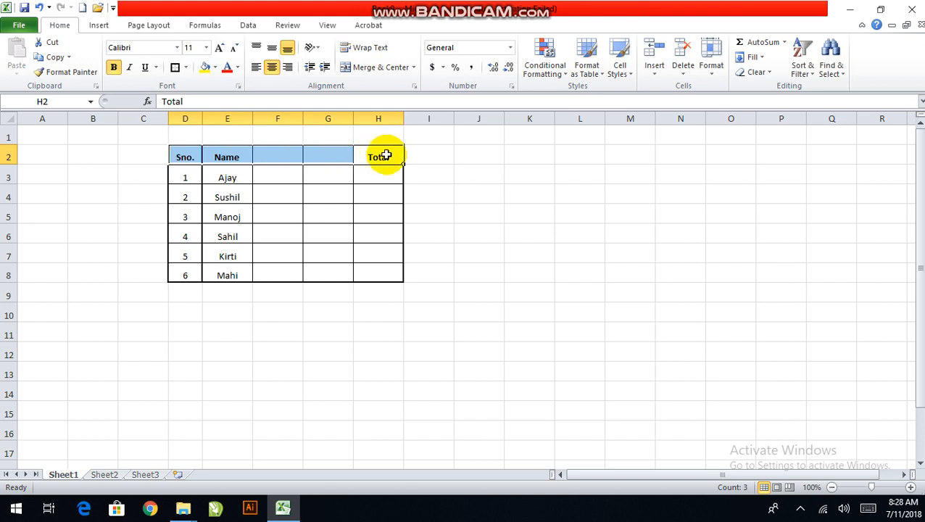
drag(182, 155, 374, 153)
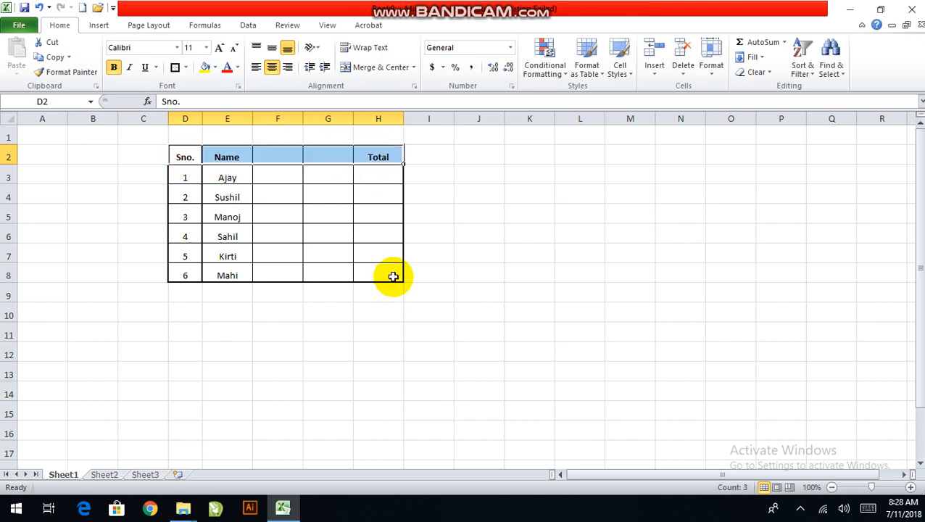
click(374, 173)
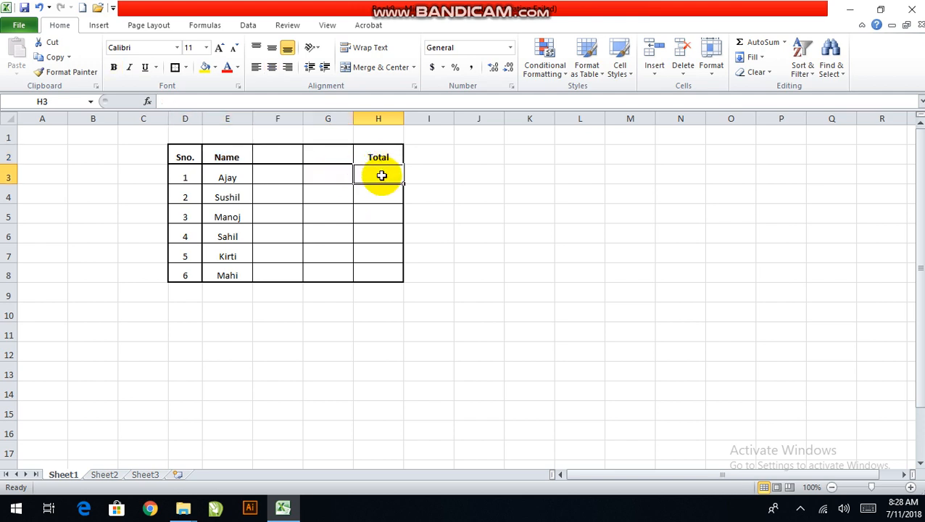
Enter the mark 20 in both F3 and G3 for serial number 1
click(276, 170)
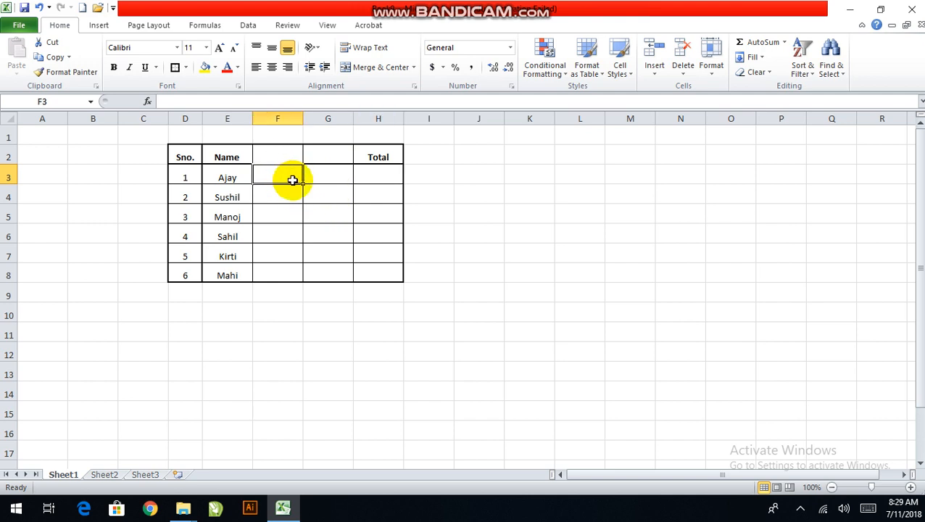
text(20)
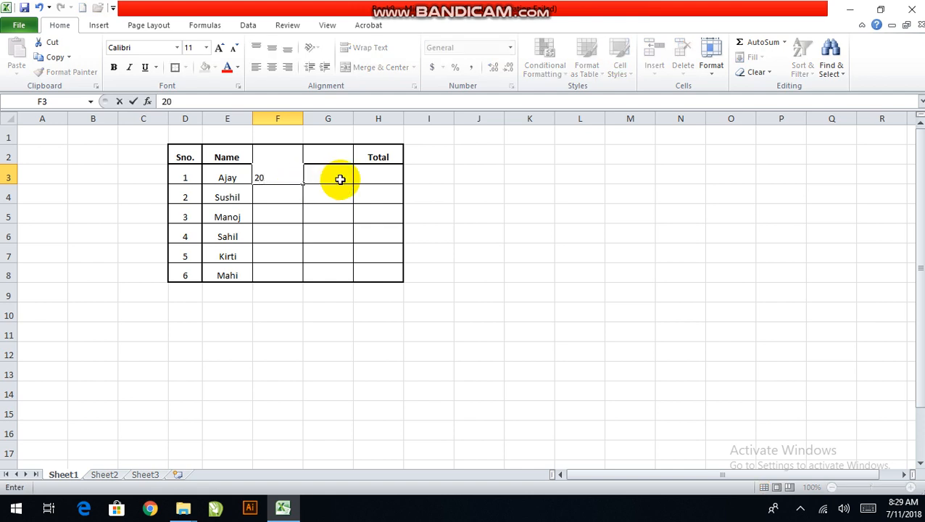
click(341, 178)
text(20)
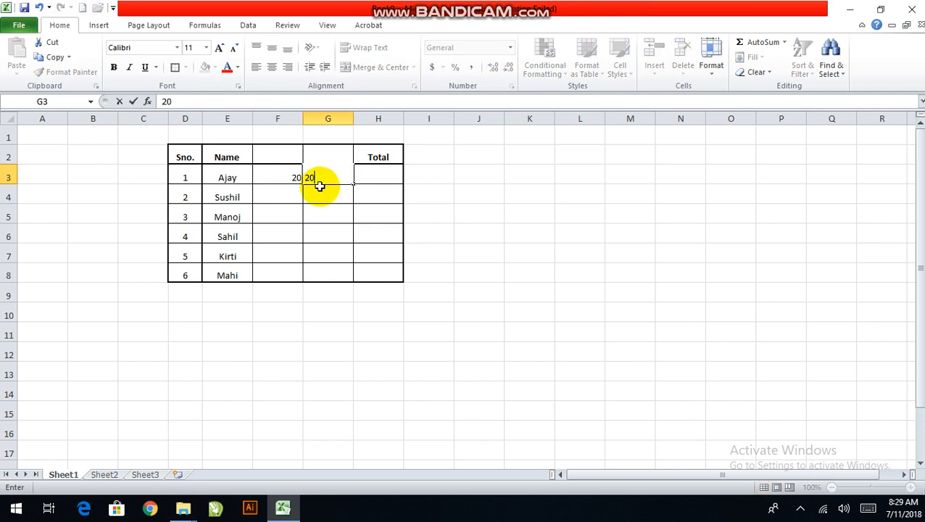
click(278, 213)
Centre the contents of columns F and G horizontally
click(286, 174)
click(285, 157)
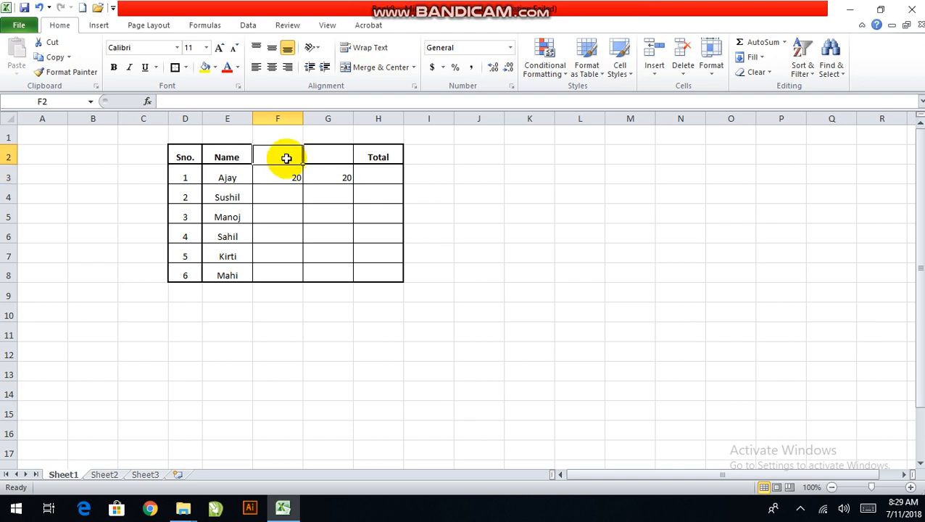
drag(290, 118, 306, 93)
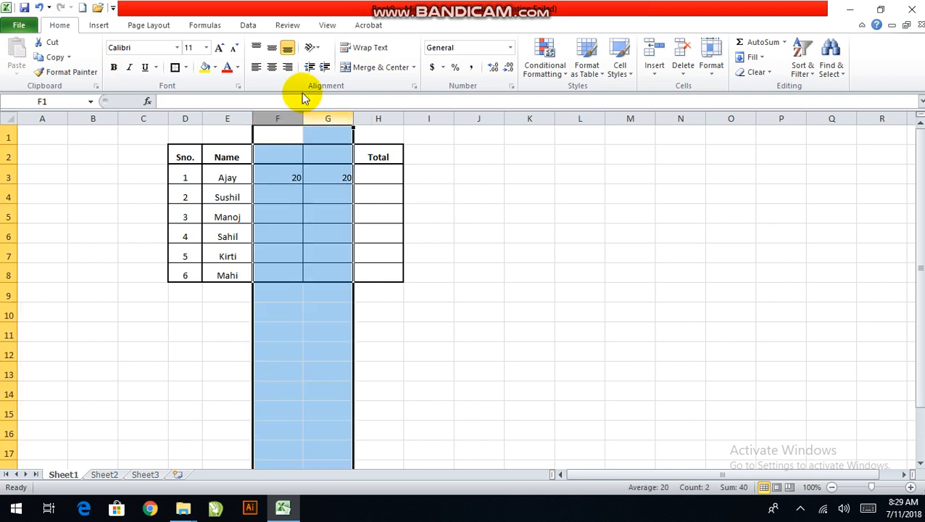
click(273, 69)
click(317, 198)
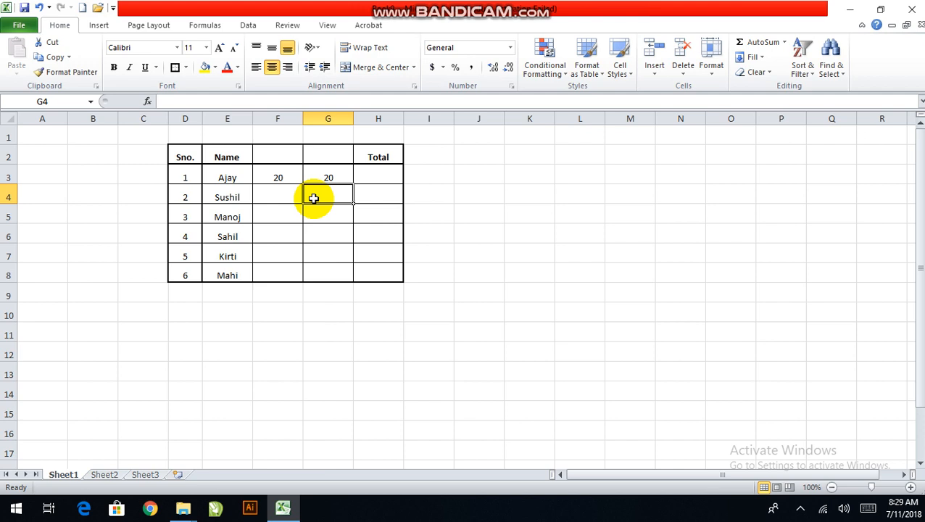
click(287, 217)
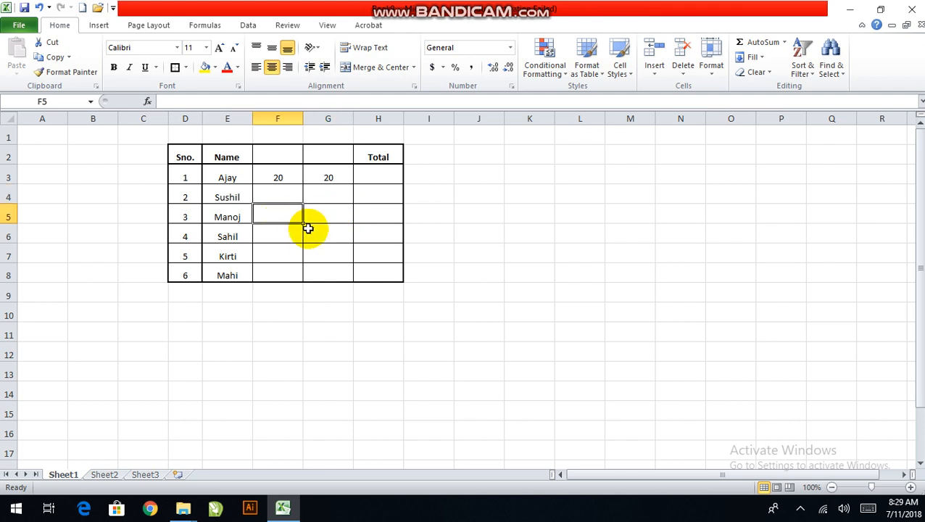
click(384, 172)
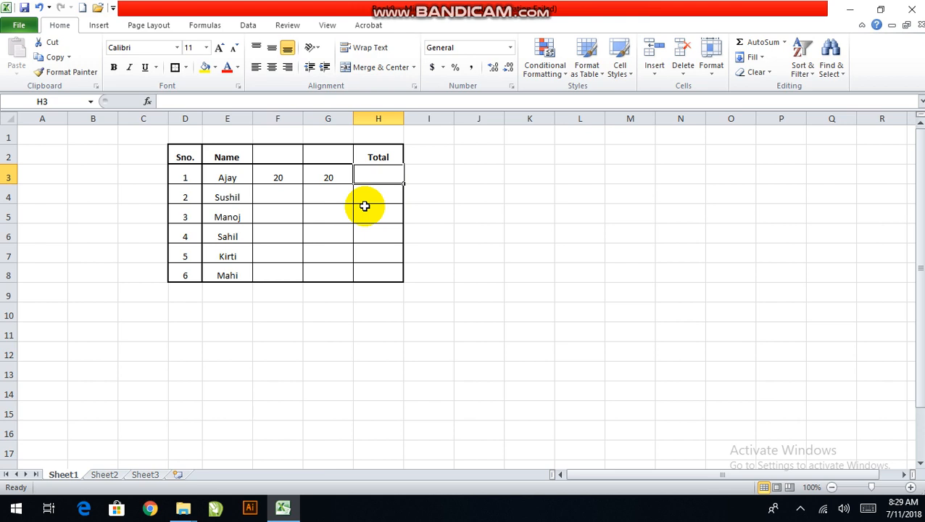
Enter the subject headings Maths in F2 and Hindi in G2
double_click(283, 157)
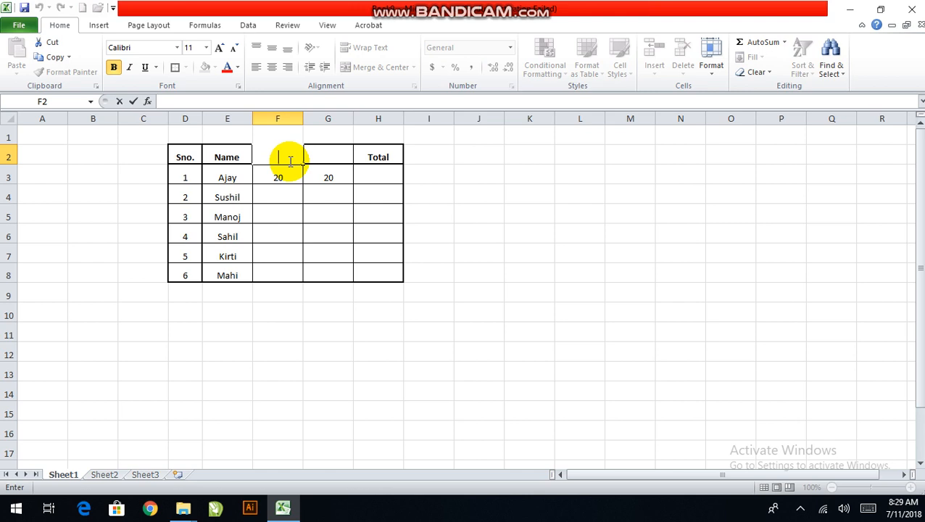
key(Tab)
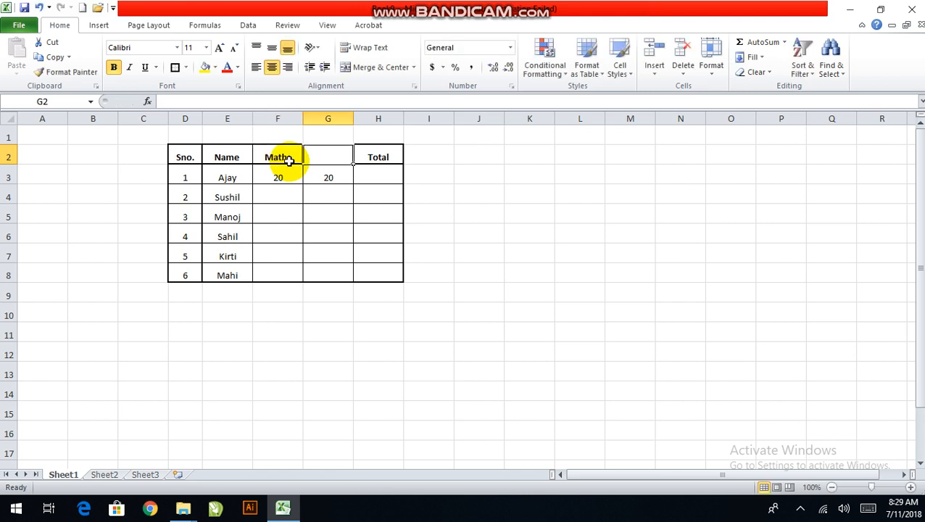
text(Hindi)
key(Tab)
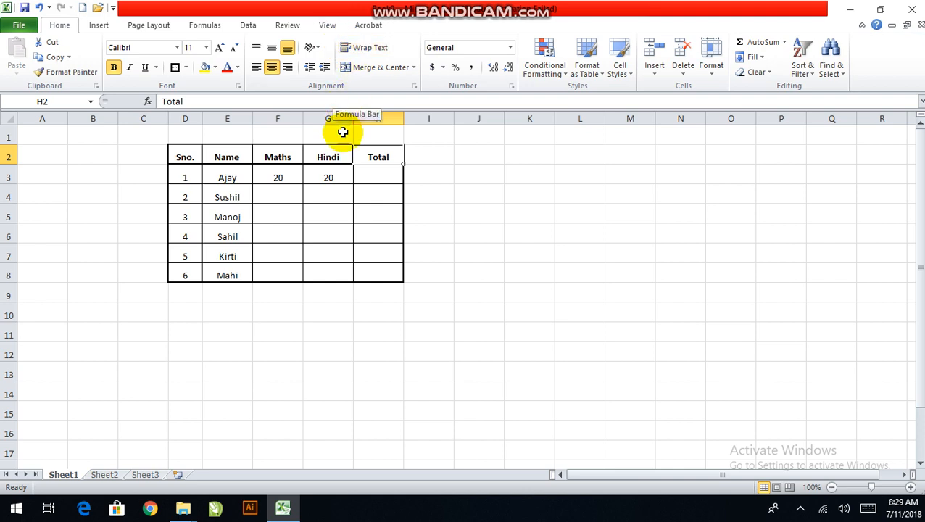
Change the marks for serial number 1 to 80 in F3 for Maths and 60 in G3 for Hindi
double_click(286, 178)
click(335, 180)
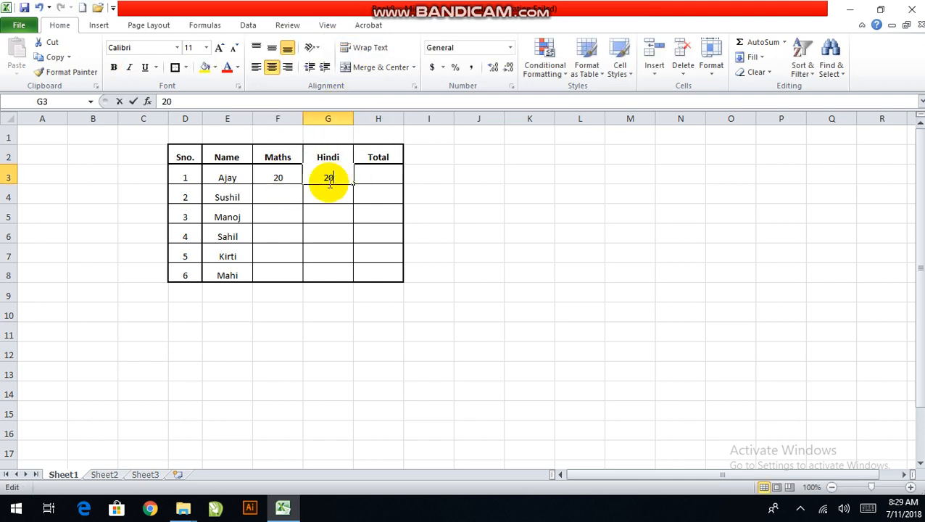
double_click(281, 174)
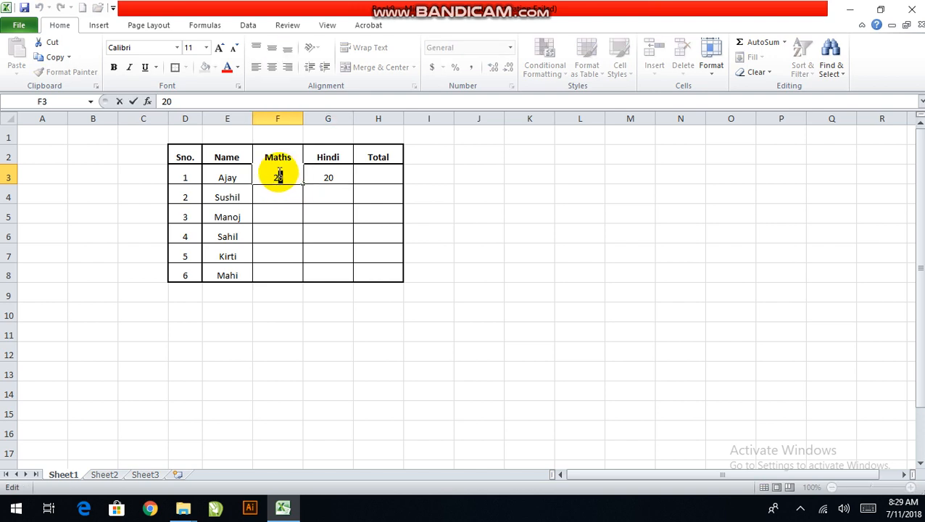
drag(279, 174, 265, 174)
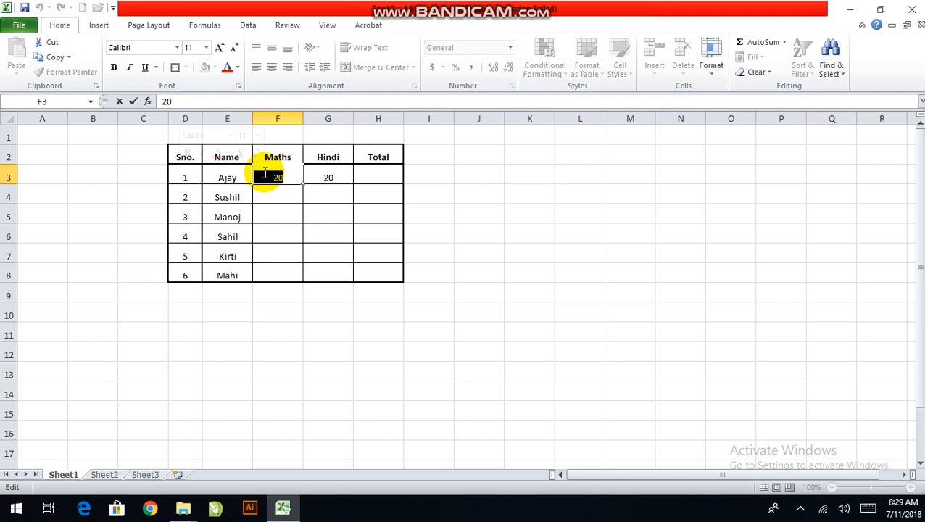
text(8)
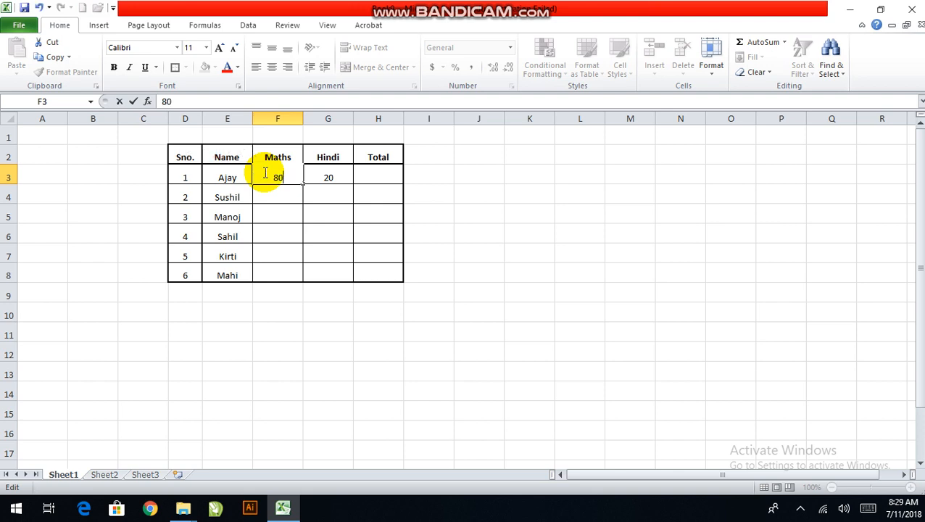
double_click(340, 174)
drag(340, 174, 329, 168)
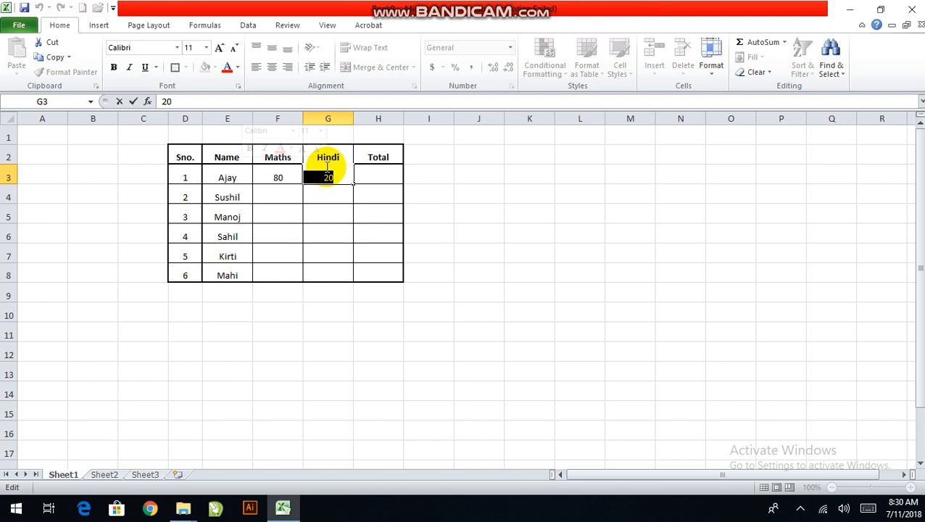
text(6)
click(328, 197)
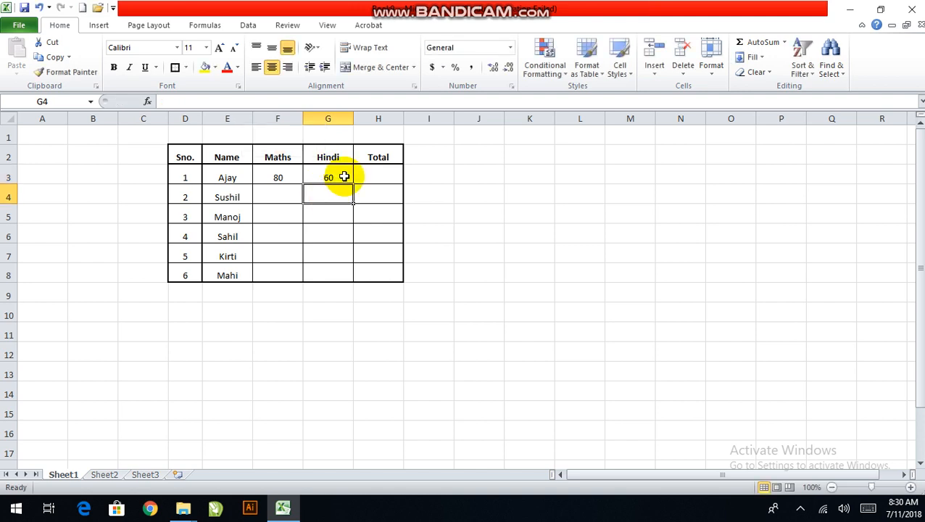
Use AutoSum to total F3:G3 in cell H3
double_click(378, 176)
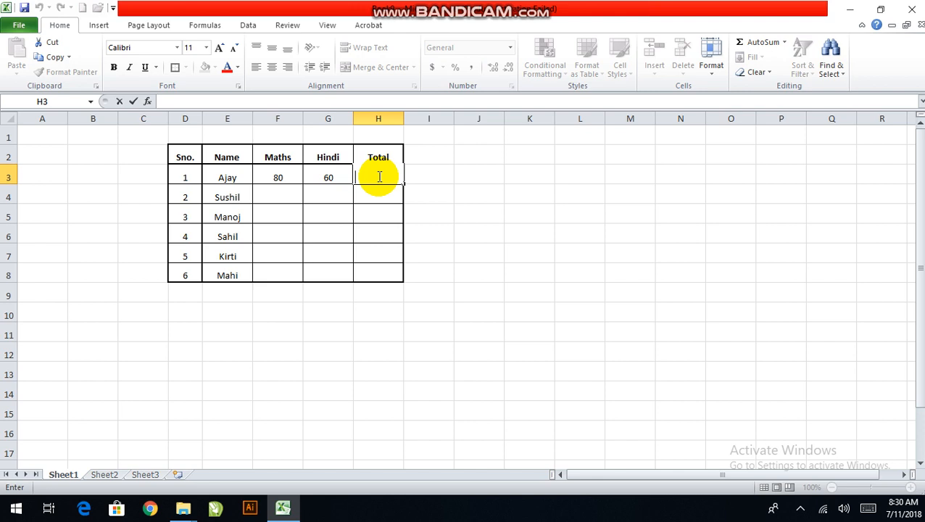
key(Escape)
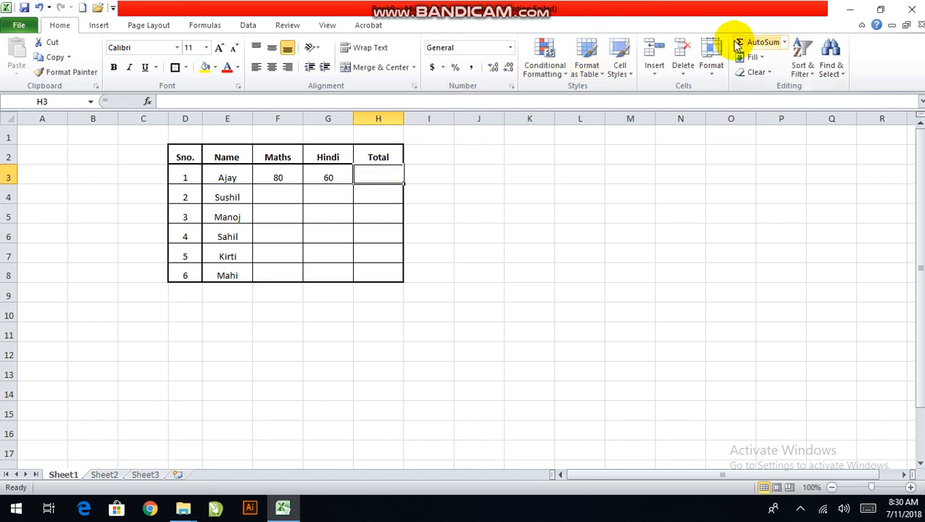
click(767, 38)
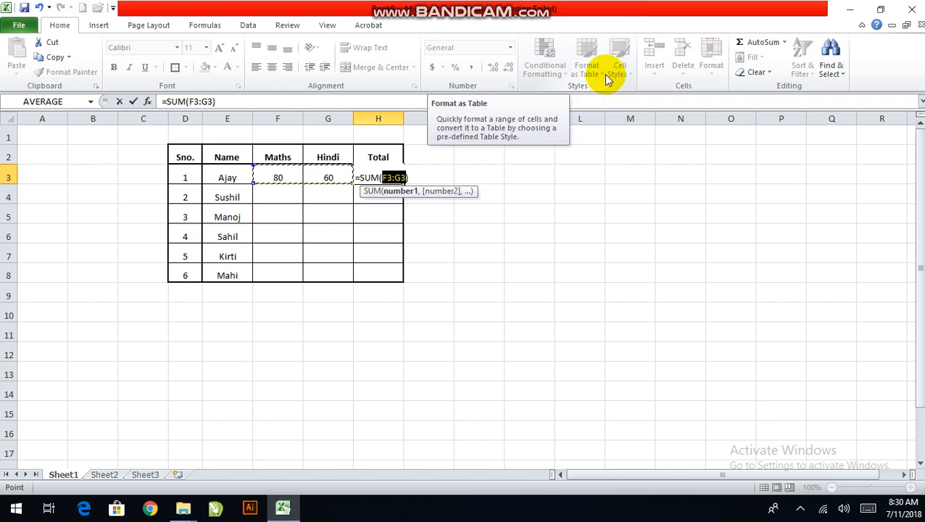
key(Return)
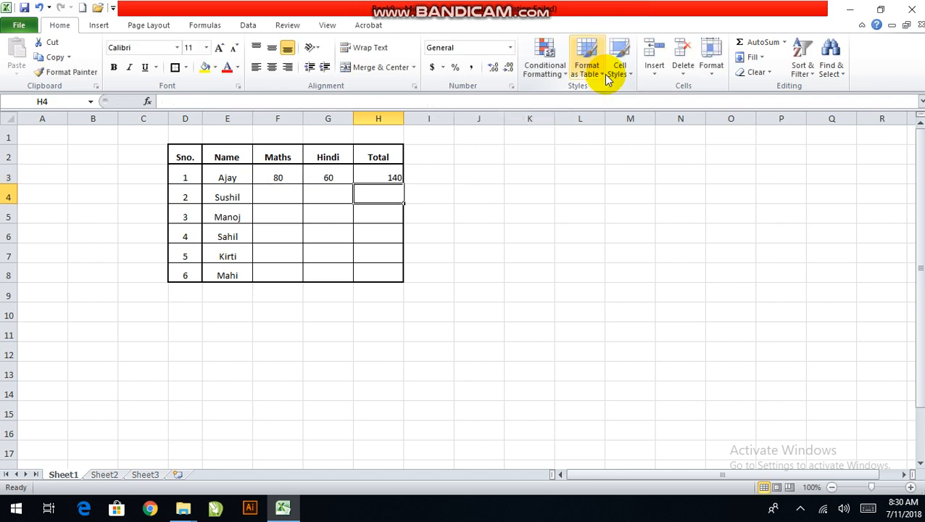
Centre the contents of the Total cell H3 horizontally
click(391, 179)
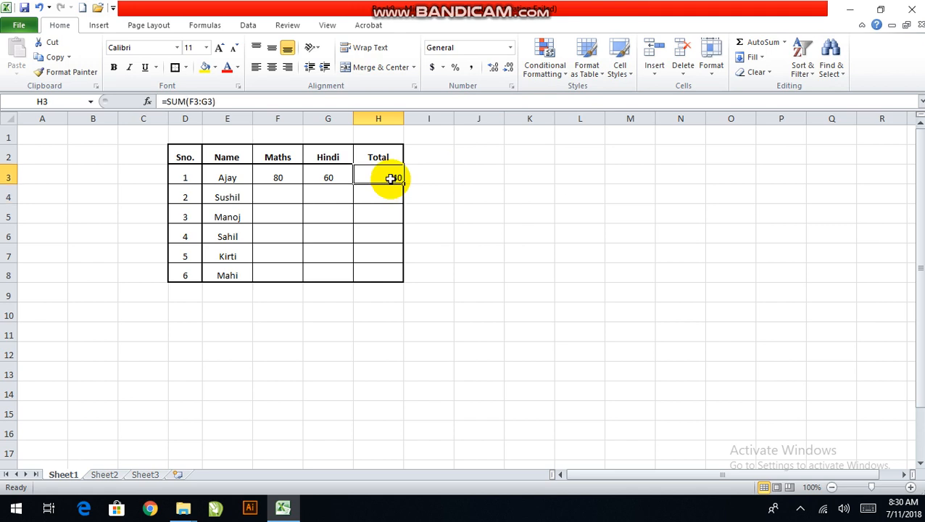
click(272, 67)
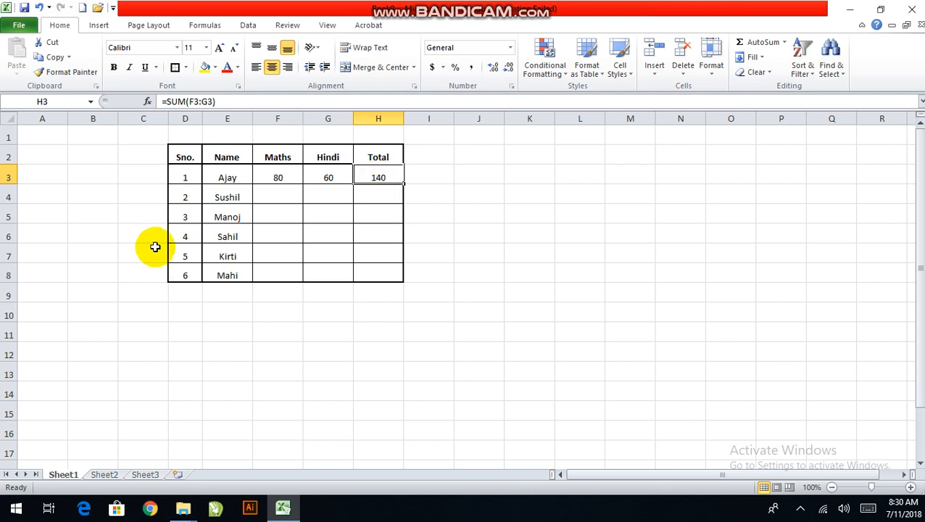
click(339, 150)
drag(310, 159, 352, 177)
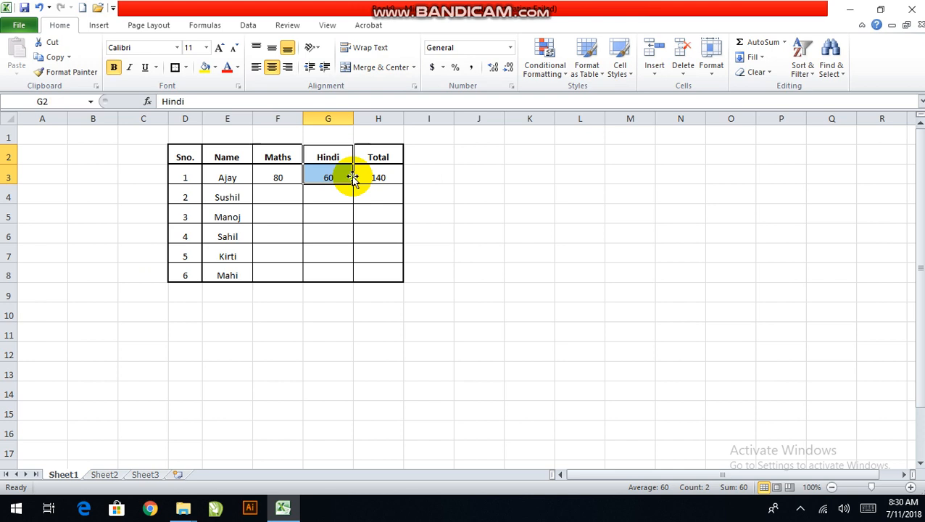
click(299, 278)
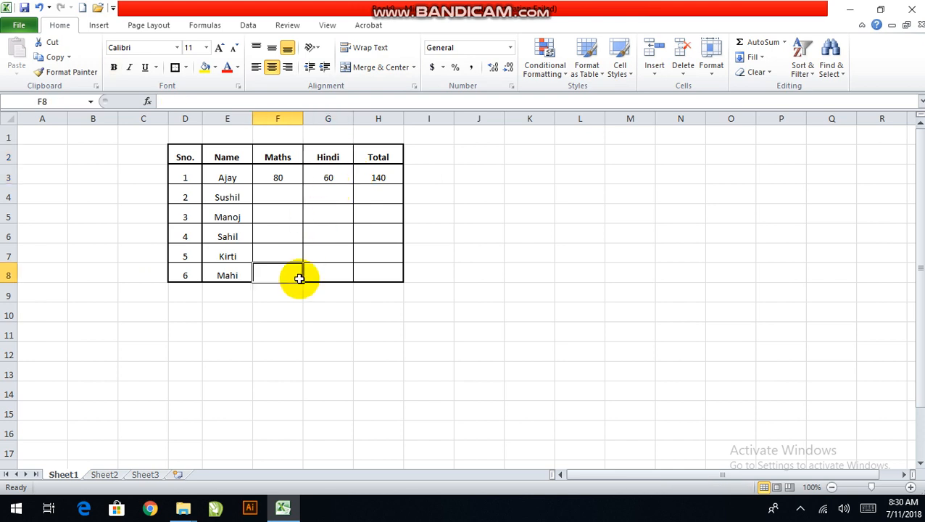
Delete the SUM formula from cell H3
click(383, 177)
double_click(384, 176)
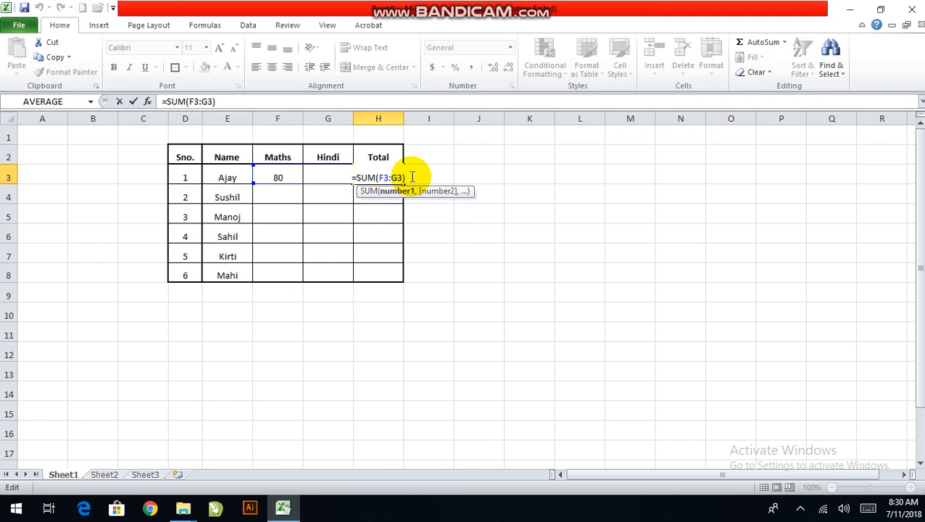
key(BackSpace)
click(327, 160)
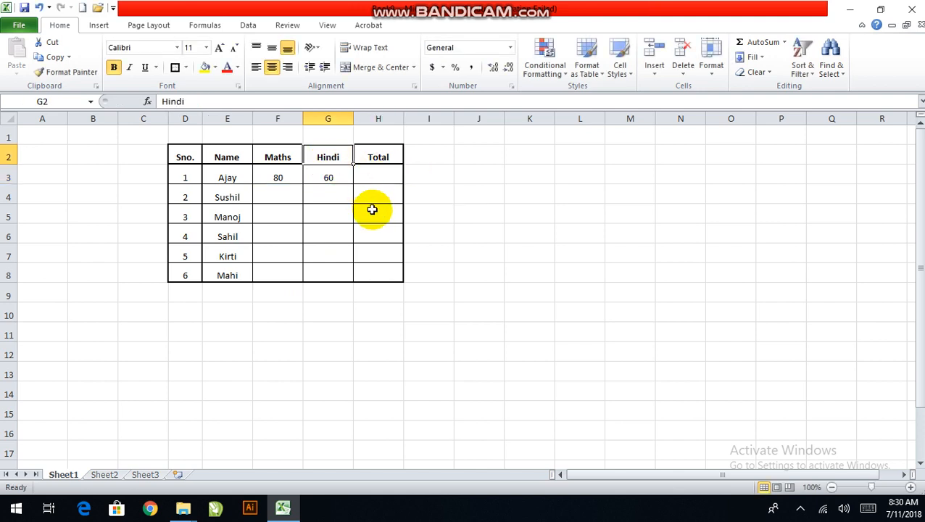
Enter the formula =sum(F3+G3) in cell H3, referencing the Maths and Hindi marks of serial number 1
click(372, 209)
click(372, 187)
click(372, 177)
text(=)
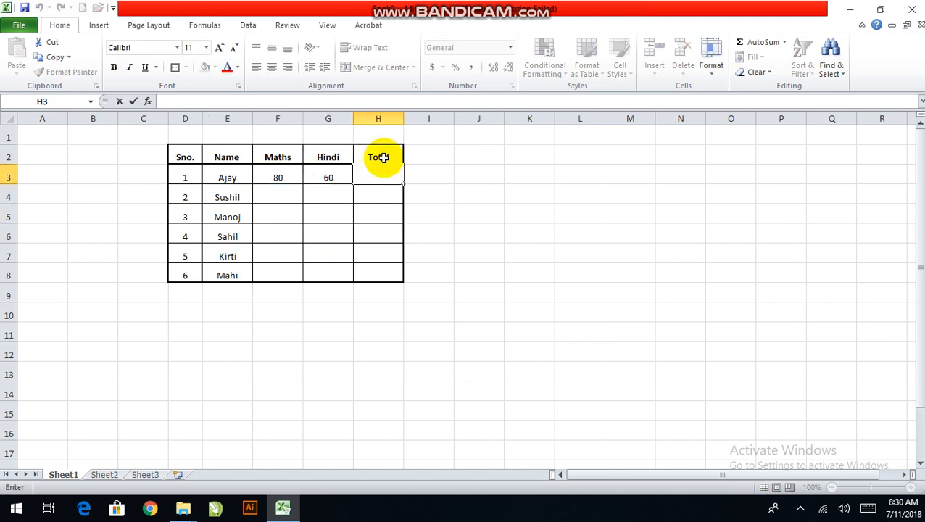
text(sum)
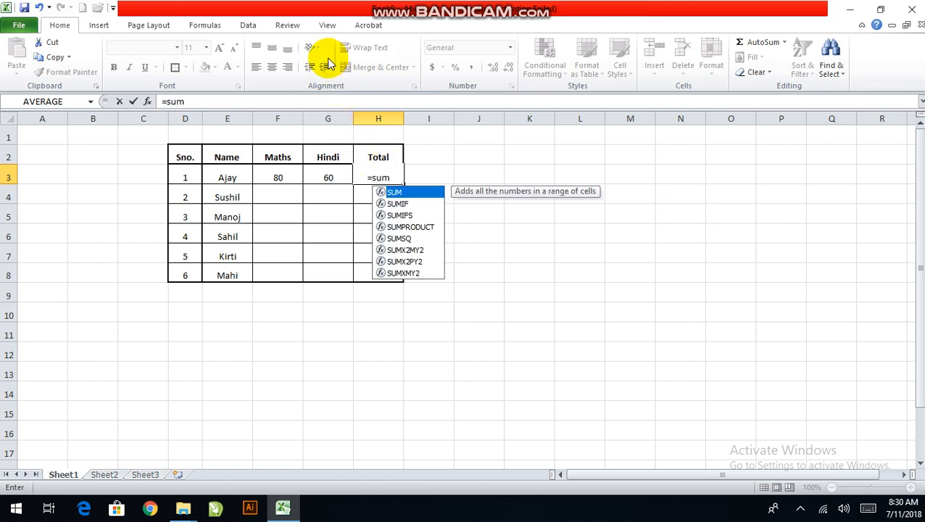
click(276, 175)
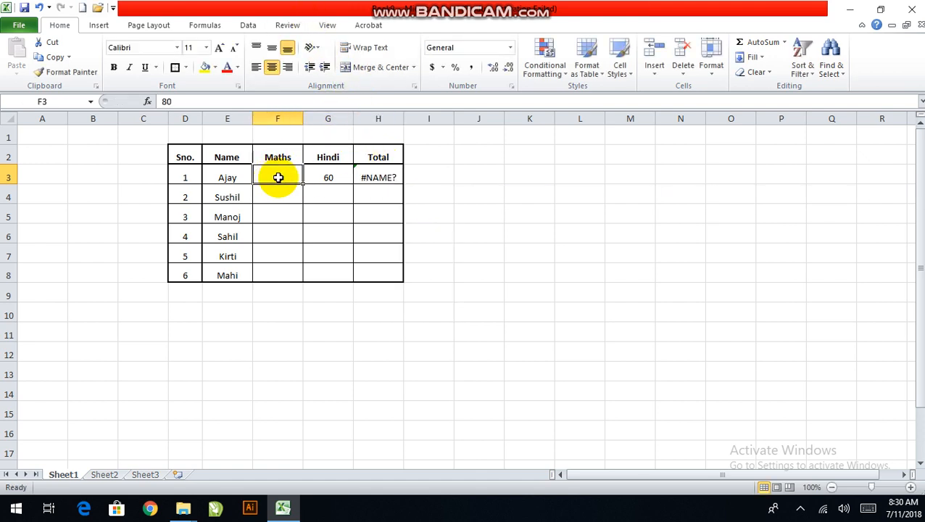
double_click(372, 175)
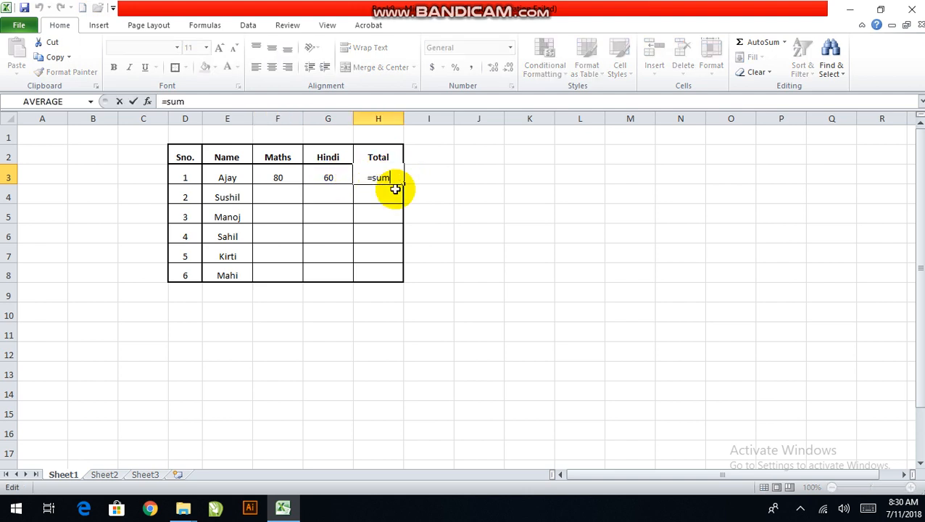
text(()
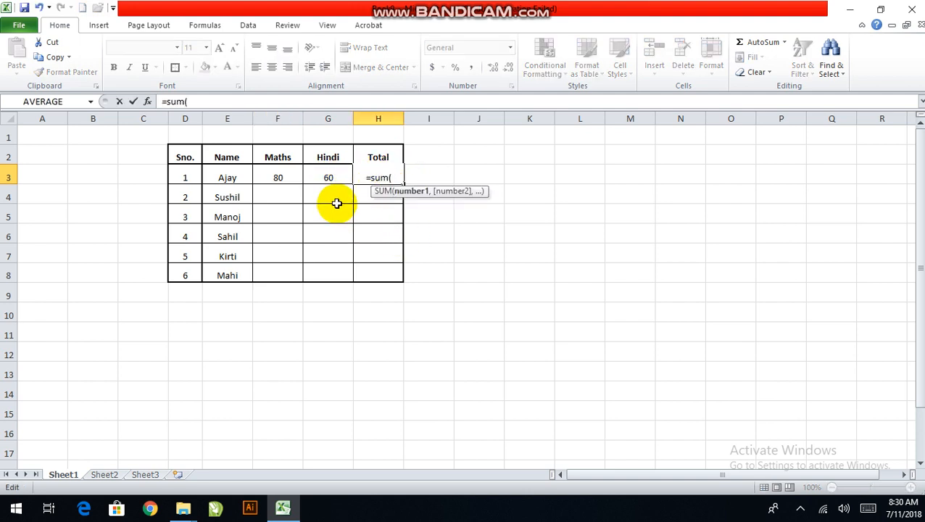
click(291, 174)
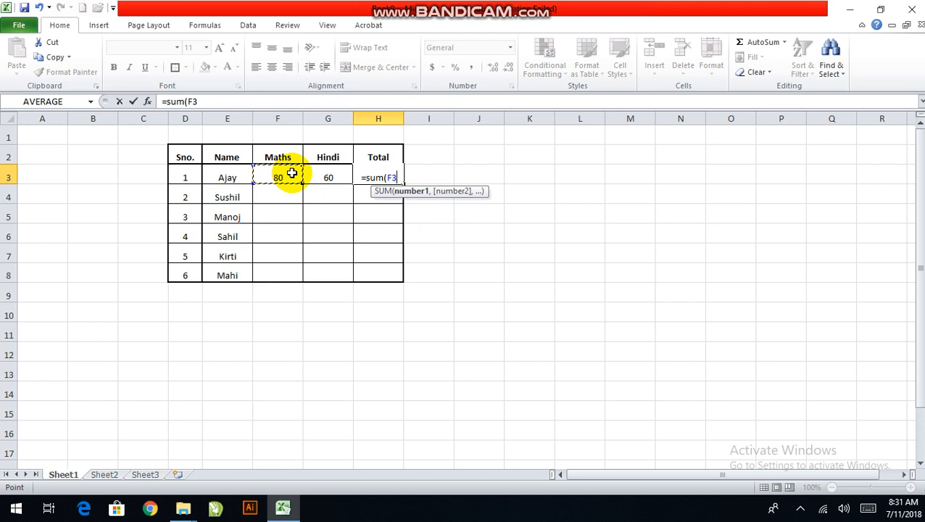
text())
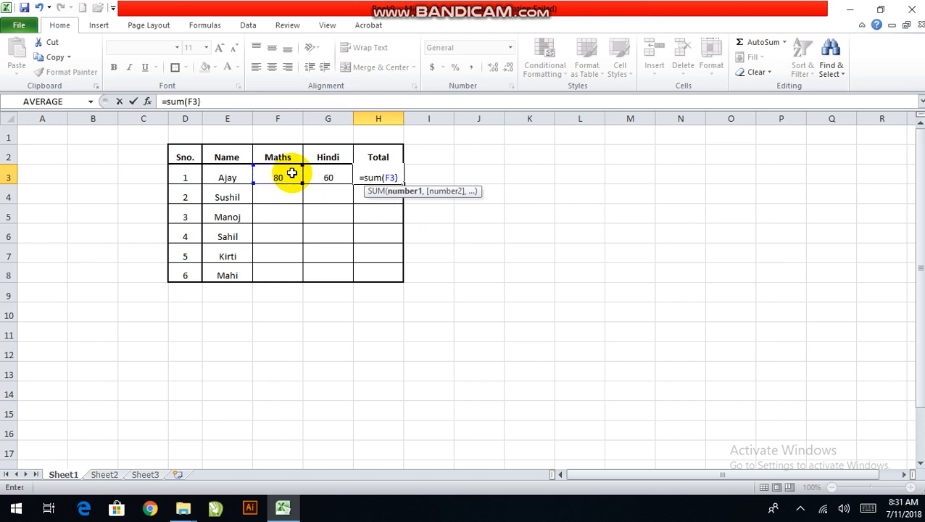
key(BackSpace)
text(+)
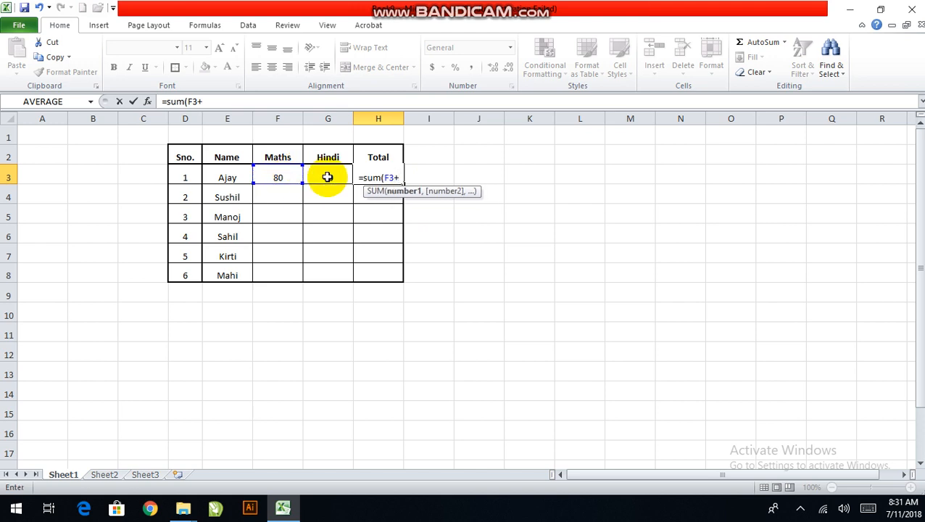
click(327, 176)
text())
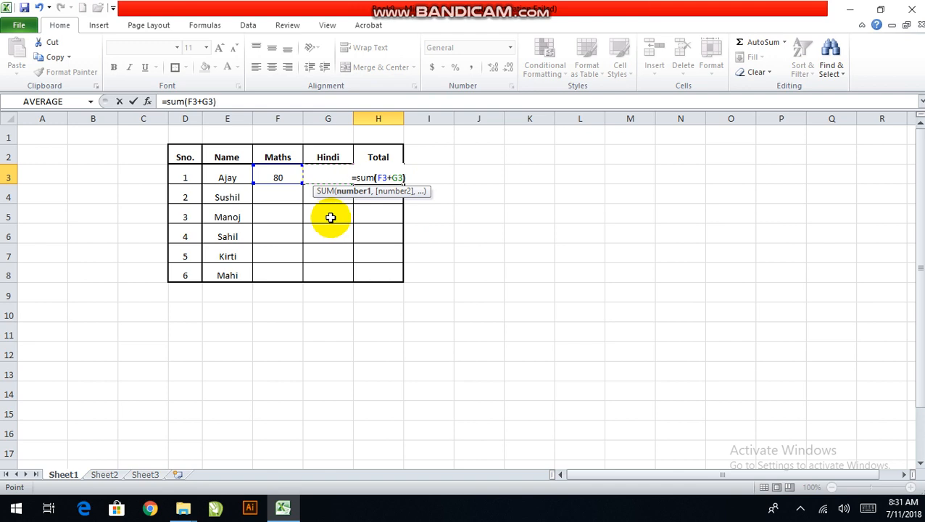
key(Return)
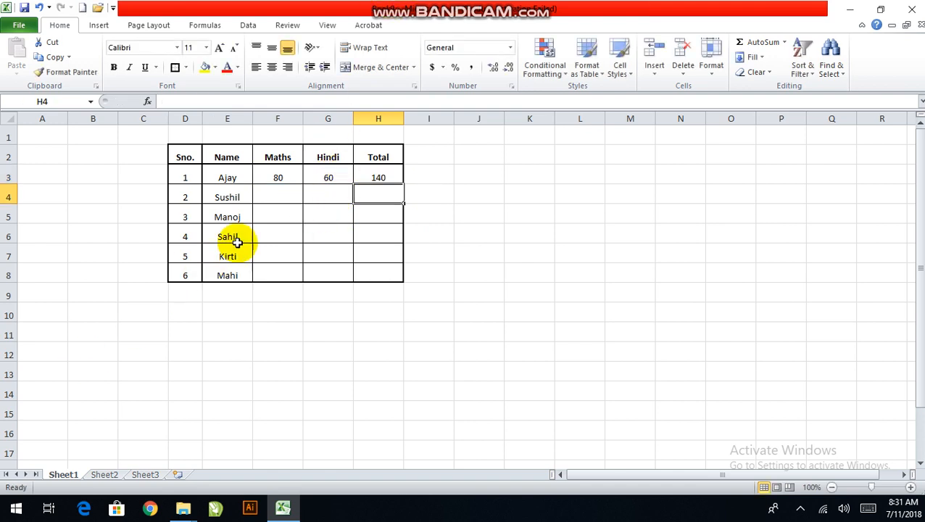
Enter the marks for serial number 2: 40 in F4 for Maths and 50 in G4 for Hindi
click(291, 195)
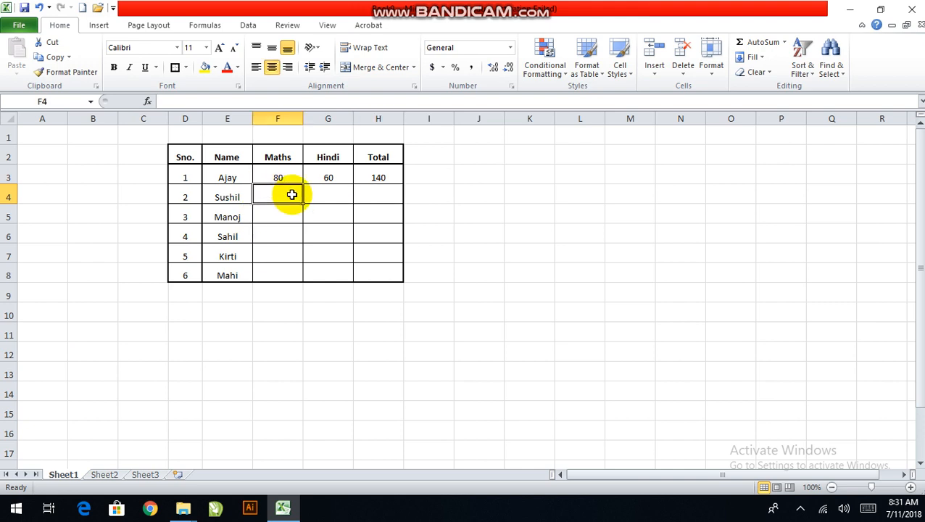
text(40)
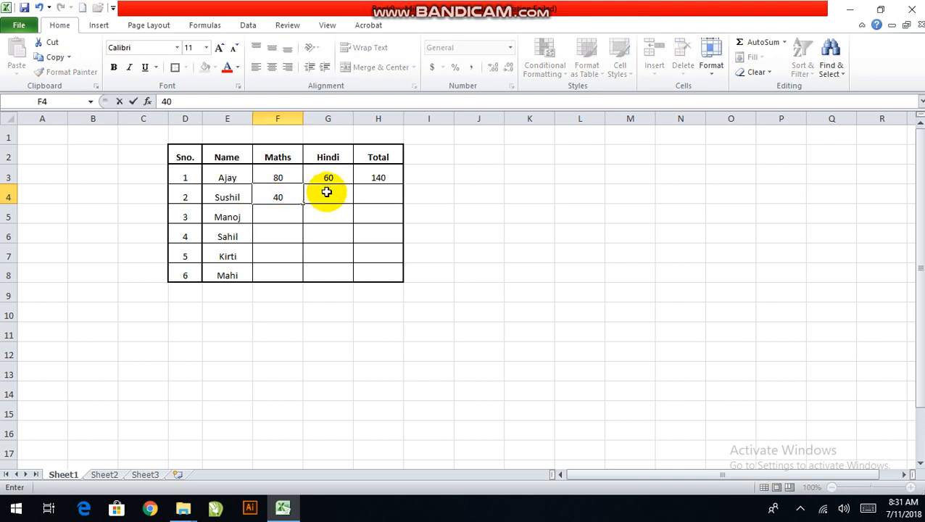
click(326, 192)
text(50)
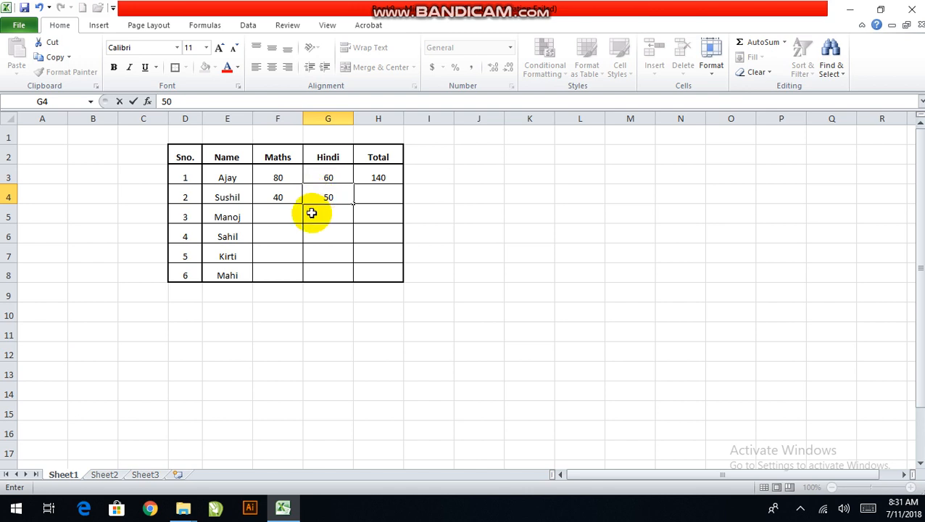
Enter the marks for serial number 3: 60 in F5 for Maths and 50 in G5 for Hindi
click(288, 229)
click(283, 210)
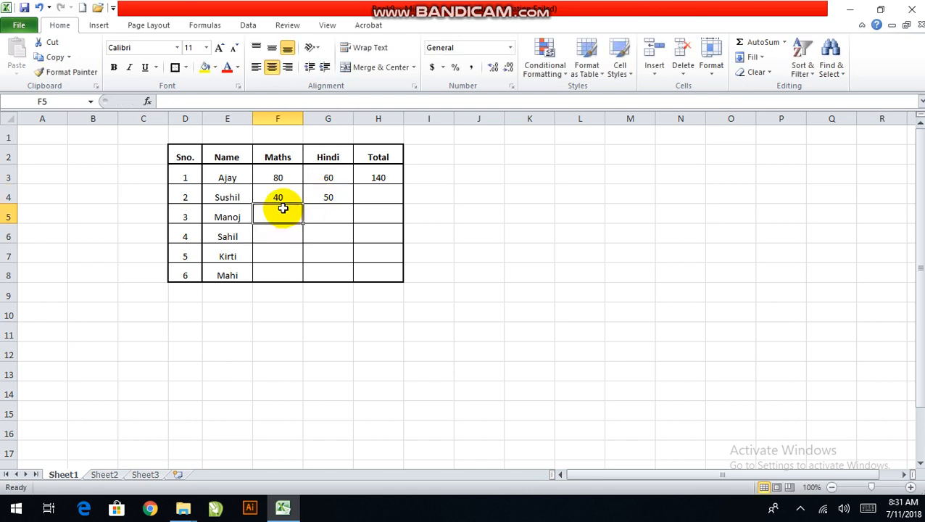
text(6)
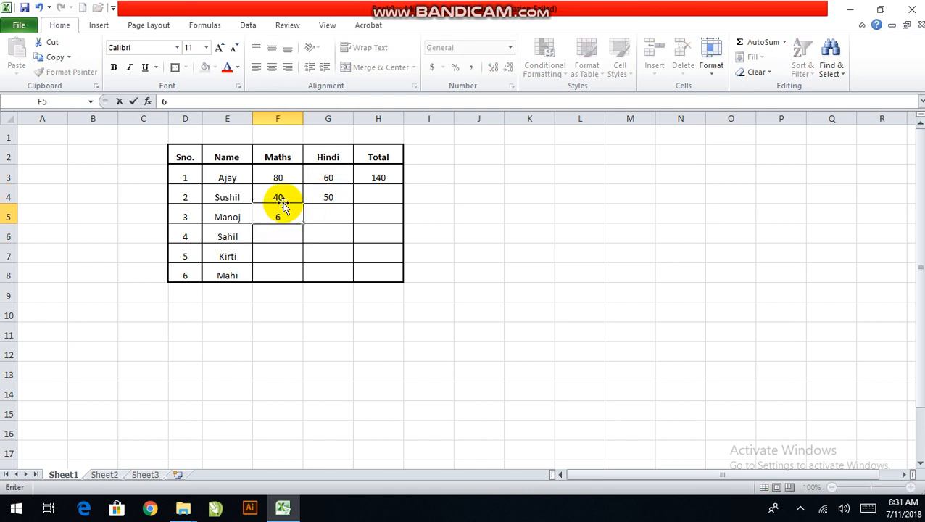
text(0)
click(324, 216)
text(5)
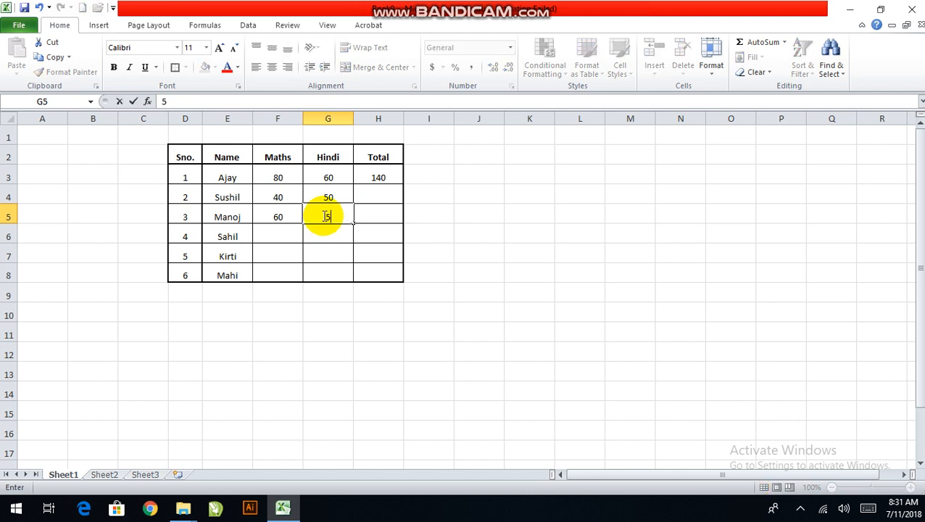
text(0)
Enter the marks for serial number 4: 50 in F6 for Maths and 70 in G6 for Hindi
click(291, 235)
text(50)
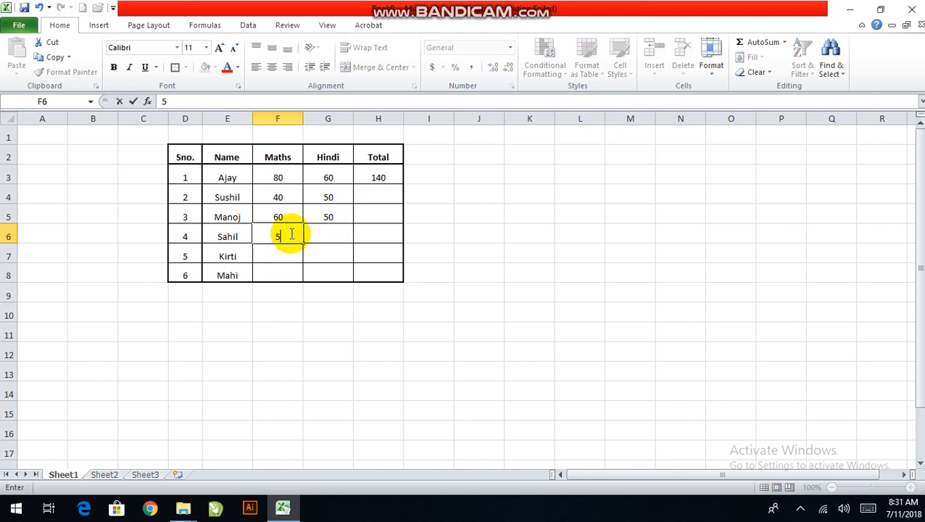
click(330, 229)
text(70)
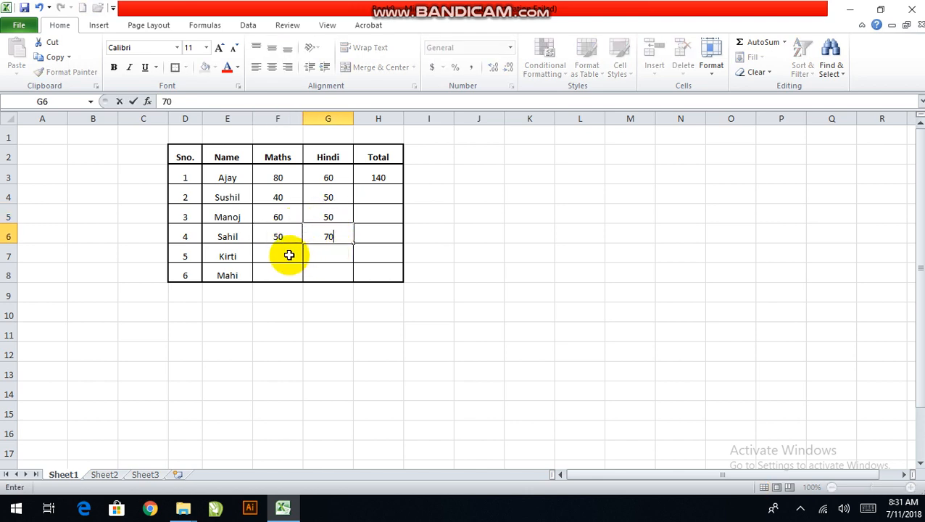
Enter the marks for serial number 5: 70 in F7 for Maths and 80 in G7 for Hindi
click(282, 255)
text(70)
click(326, 258)
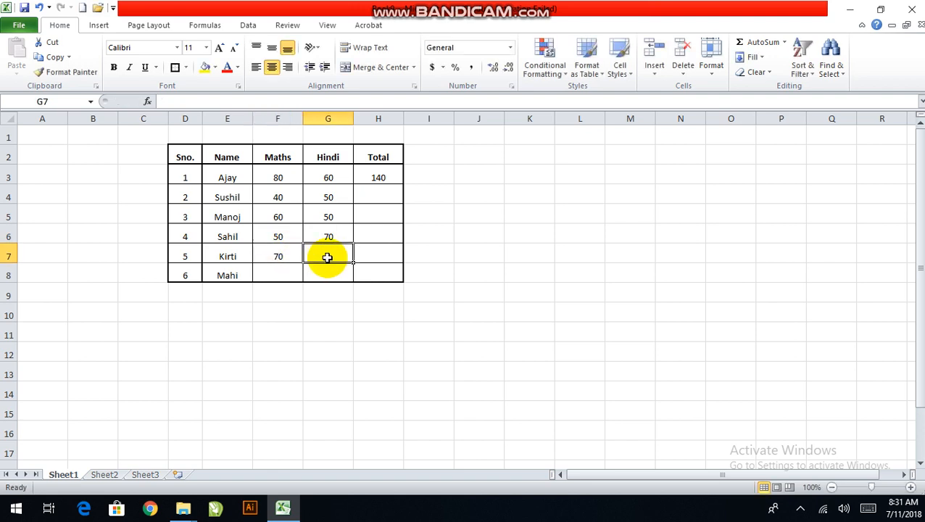
text(80)
Enter the marks for serial number 6: 60 in F8 for Maths and 90 in G8 for Hindi
click(289, 271)
text(6)
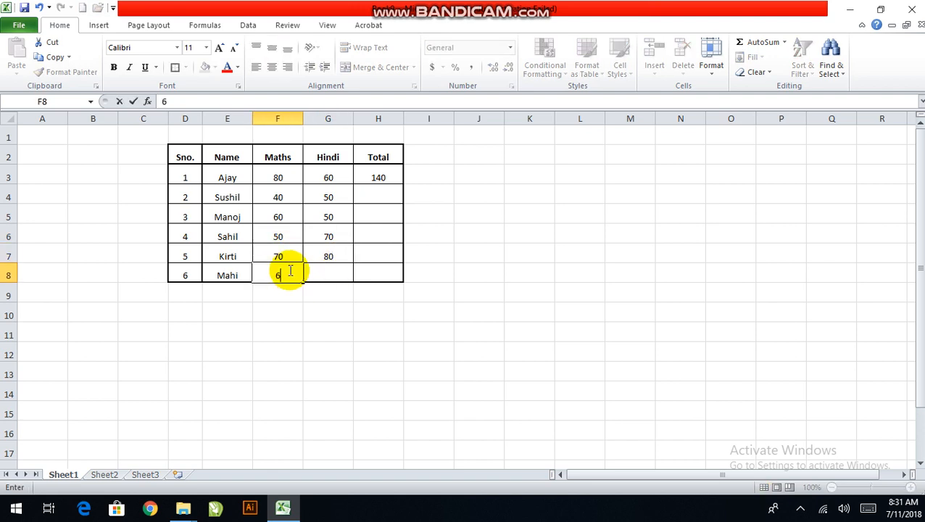
text(0)
click(326, 275)
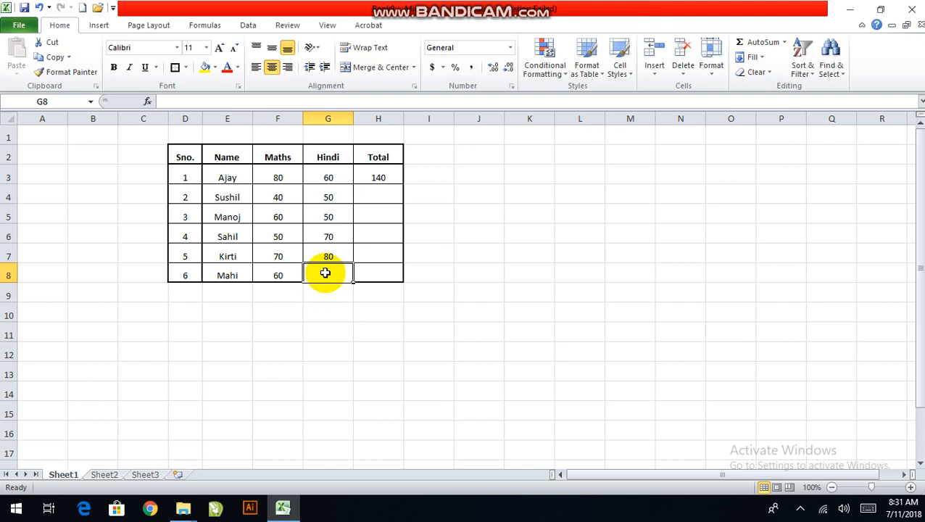
text(90)
click(372, 272)
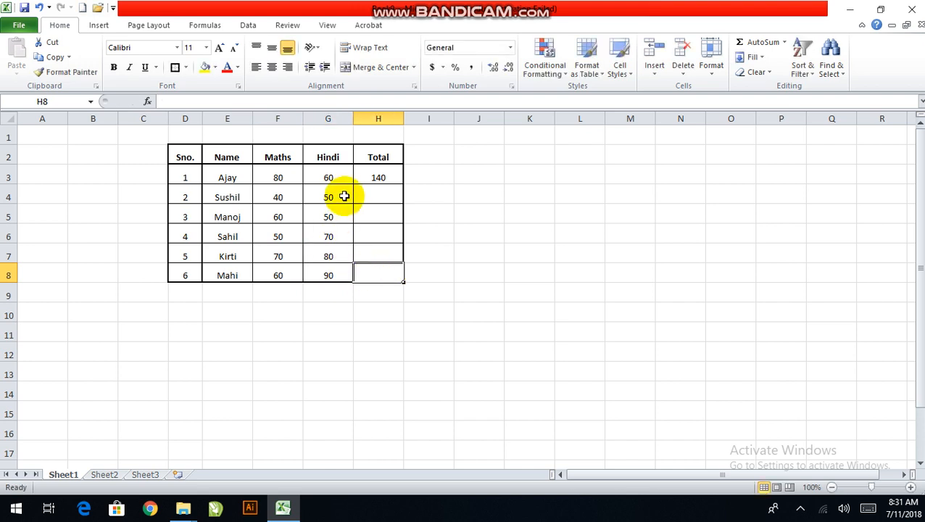
Fill the SUM formula from H3 down to H8 and inspect the copied formula in H4
click(368, 177)
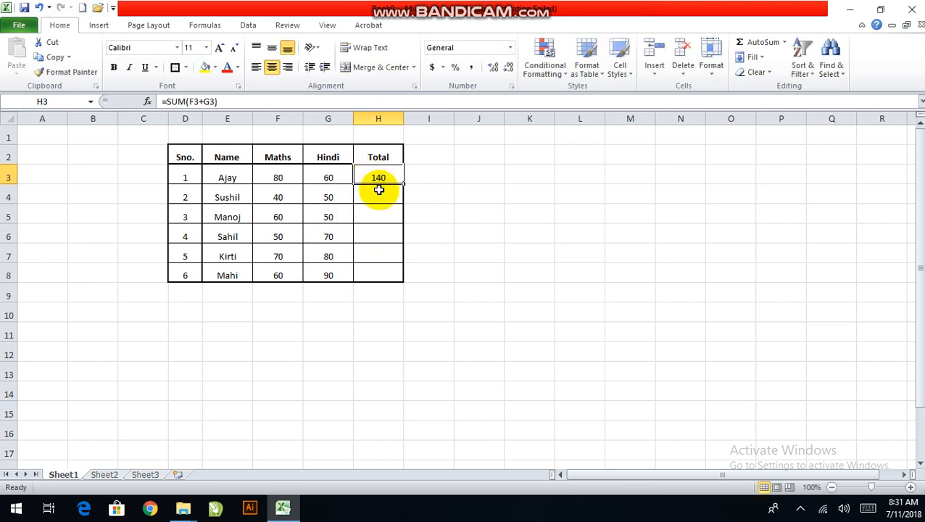
click(380, 190)
click(385, 179)
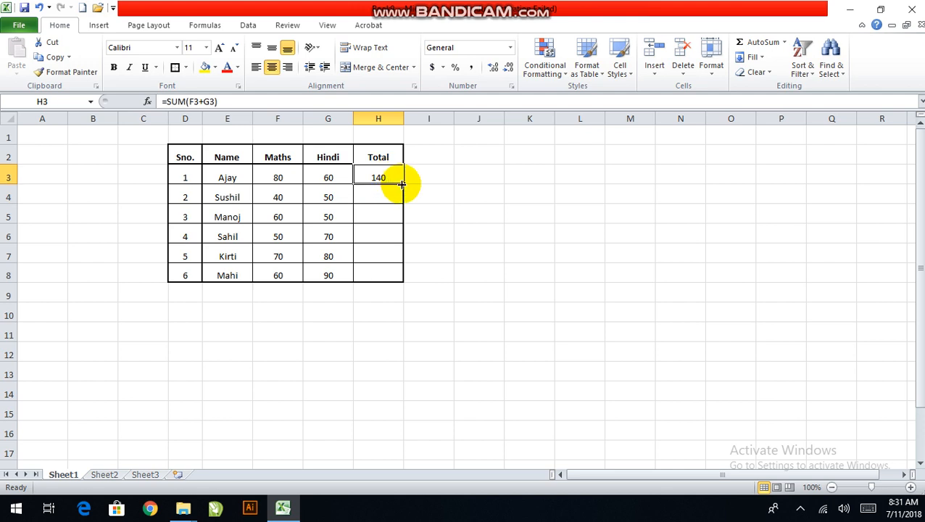
drag(401, 184, 384, 287)
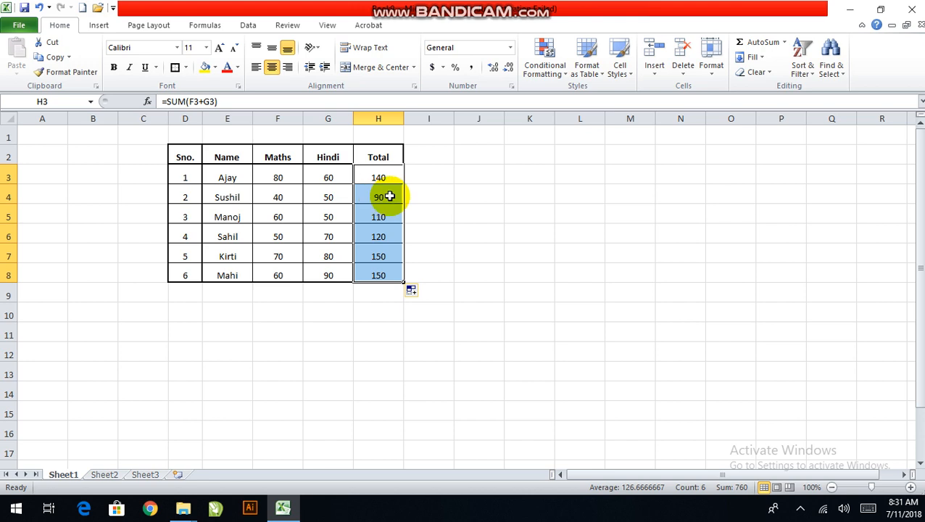
double_click(379, 198)
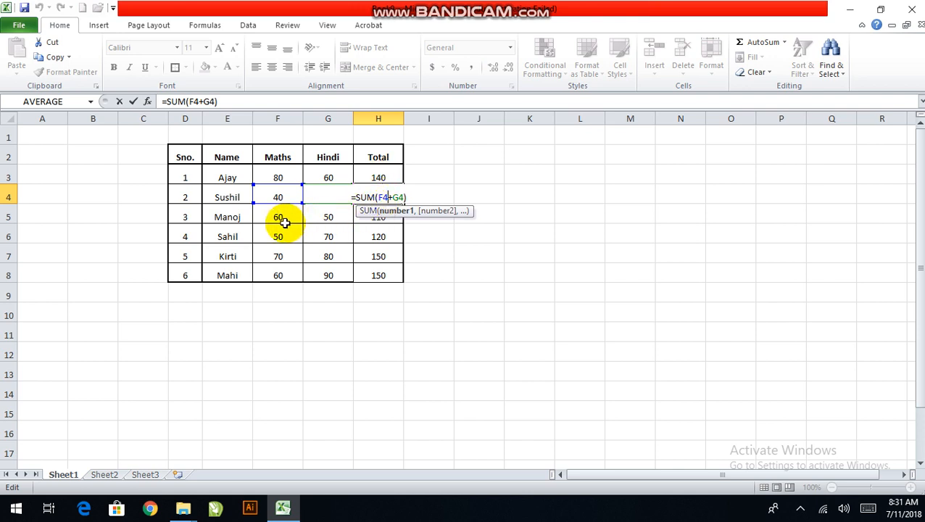
key(Return)
Delete the filled formulas from the Total cells H4:H8
click(392, 196)
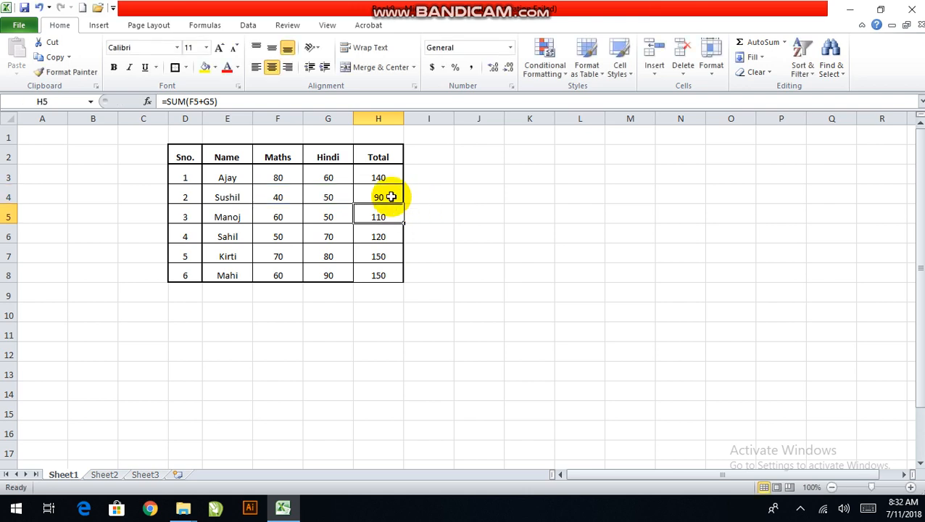
drag(391, 191, 382, 274)
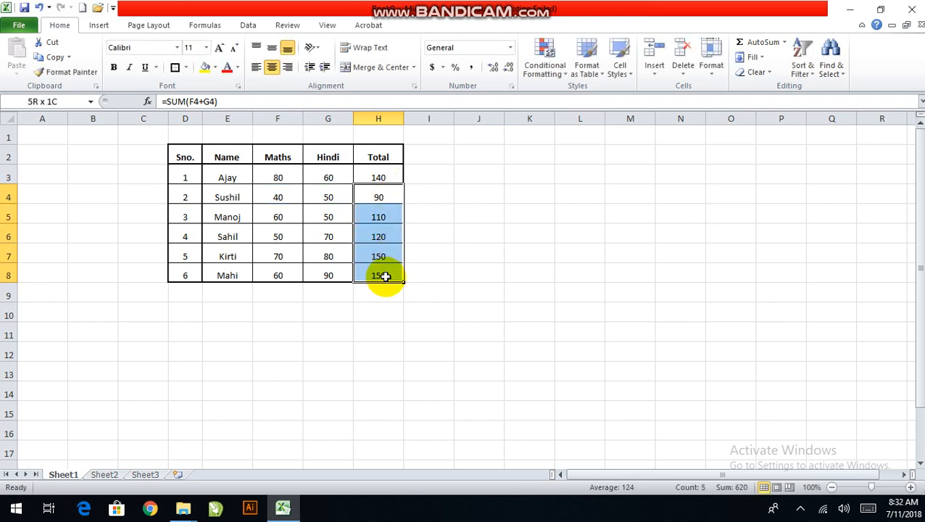
key(Delete)
Enter the formula =sum(F4+G4) in cell H4, referencing the Maths and Hindi marks of serial number 2
click(377, 194)
double_click(377, 195)
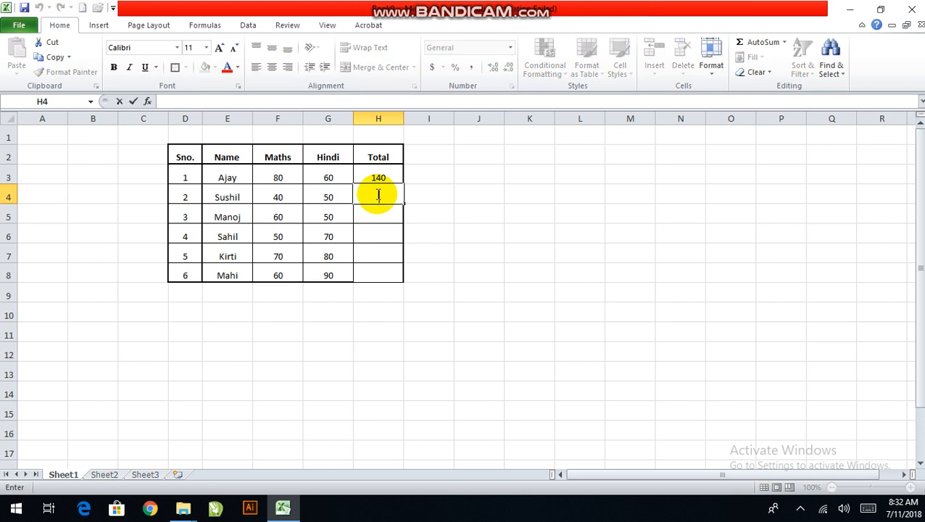
text(=sum)
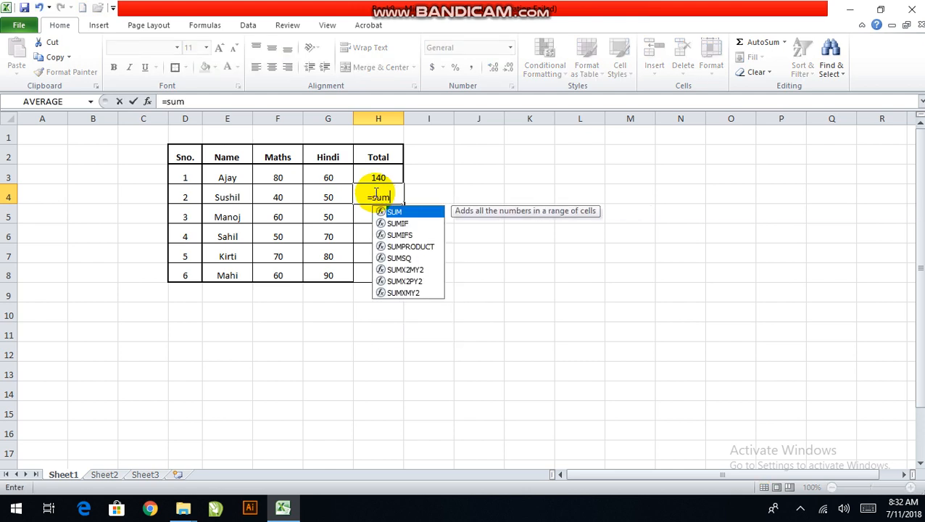
text(()
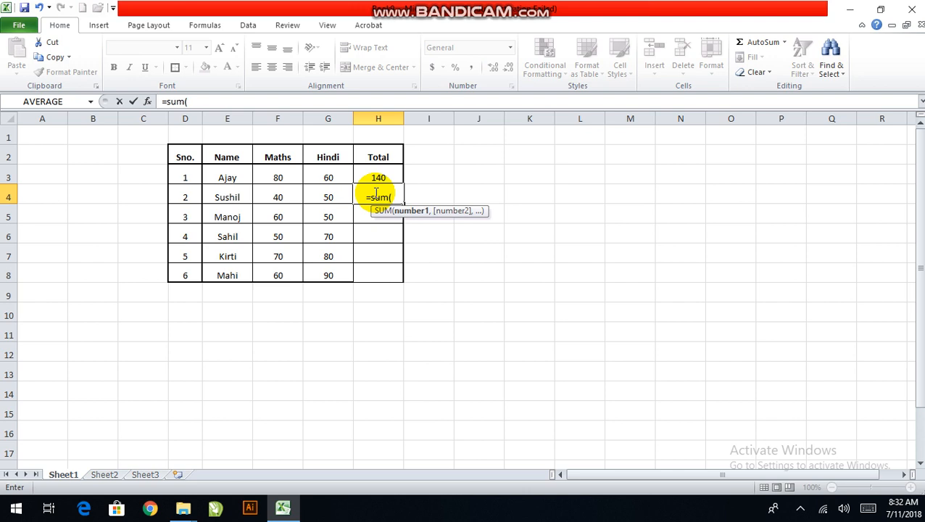
click(292, 194)
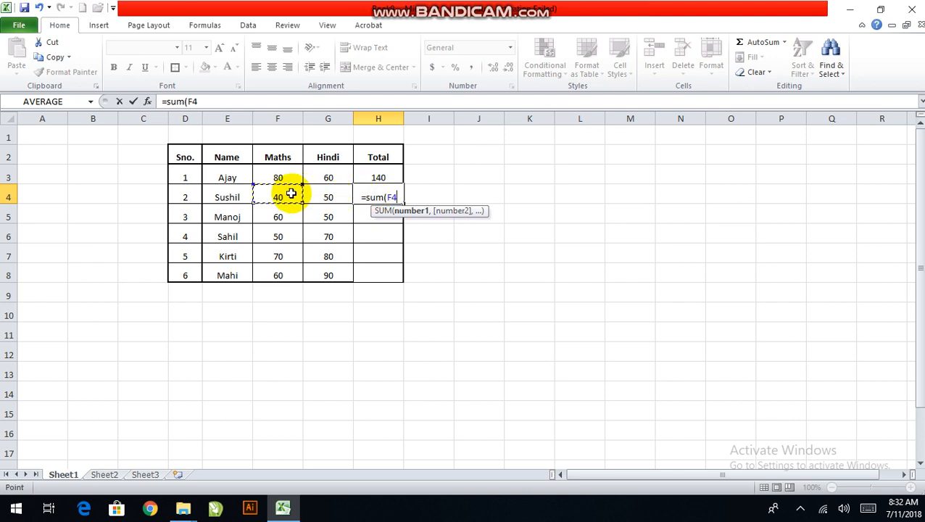
text(+)
click(333, 195)
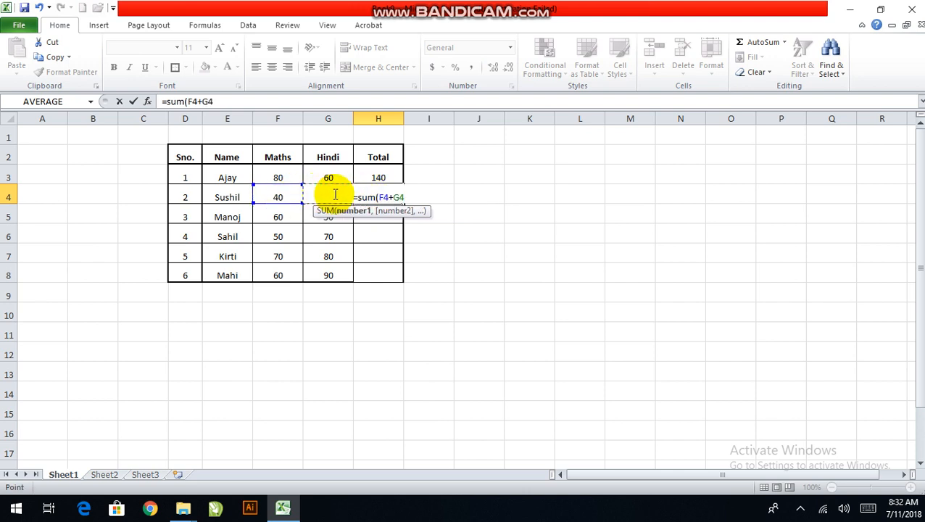
text())
key(Return)
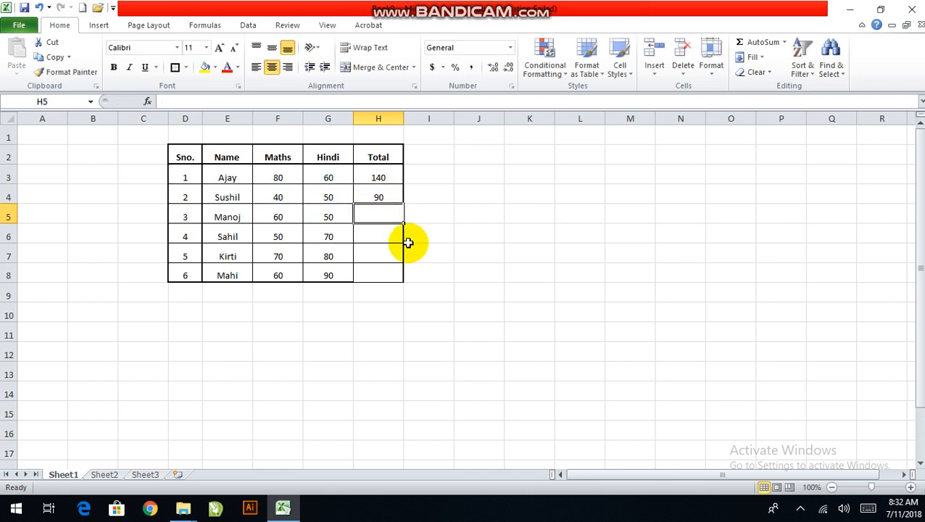
Replace the formula in H4 with the AutoSum formula =SUM(F4:G4)
click(393, 199)
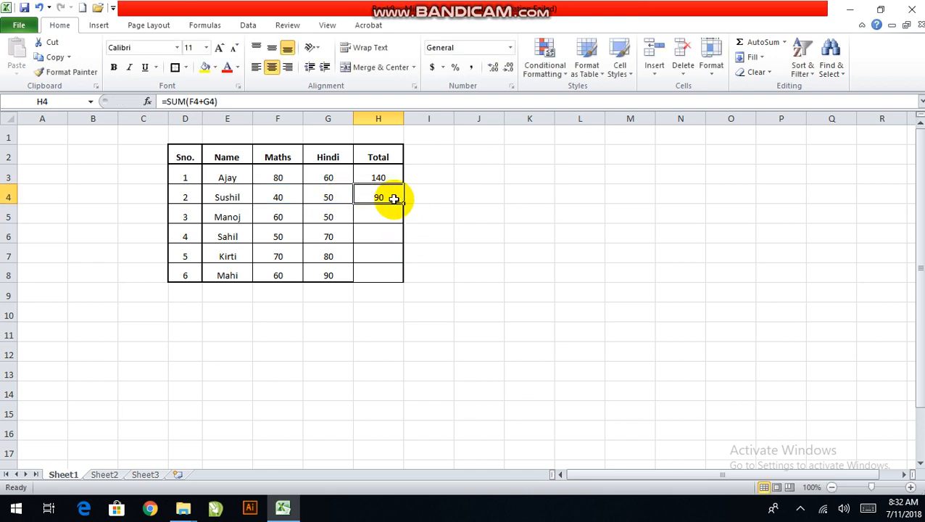
key(Delete)
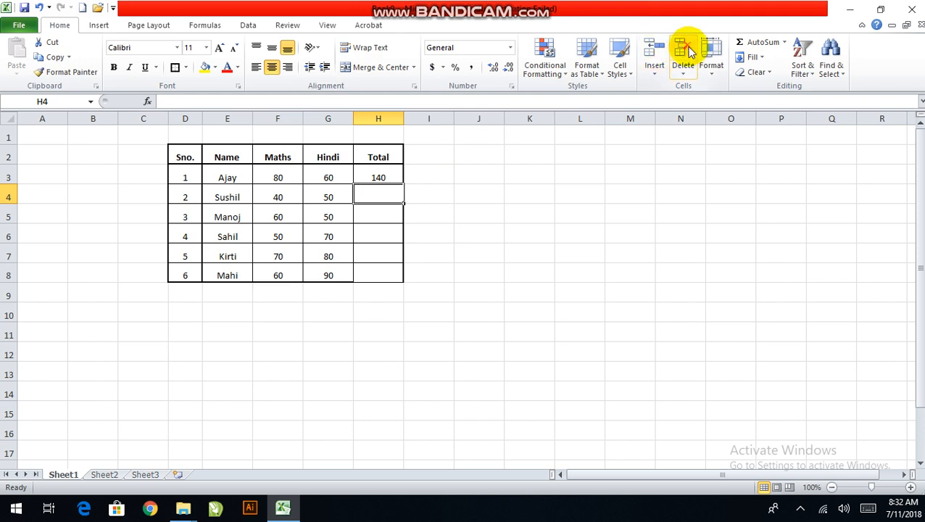
click(761, 41)
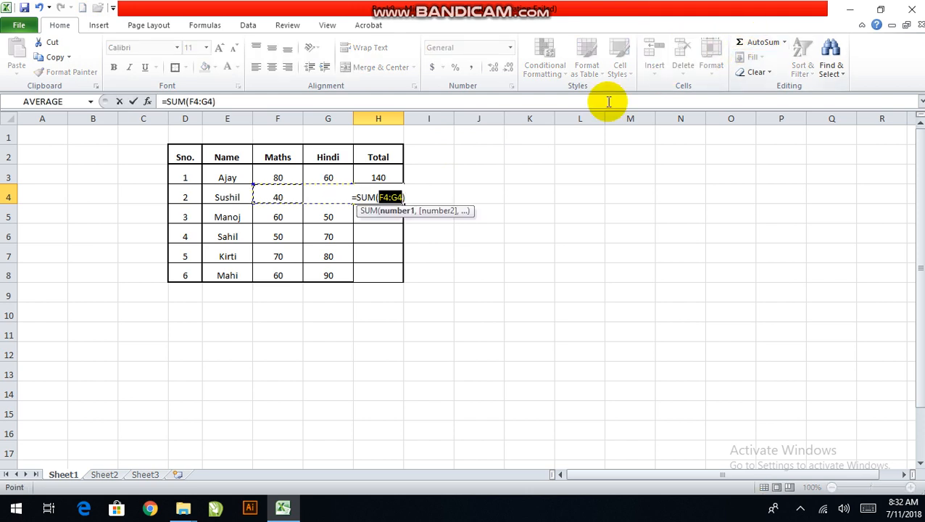
key(Return)
Delete the AutoSum formula from cell H4
click(376, 195)
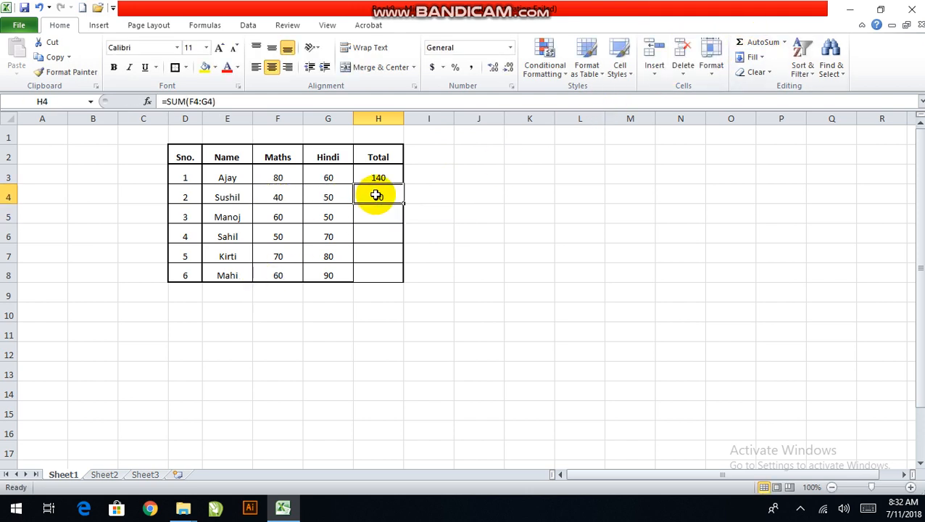
key(Delete)
Select cell H3 containing the total formula for serial number 1
click(379, 178)
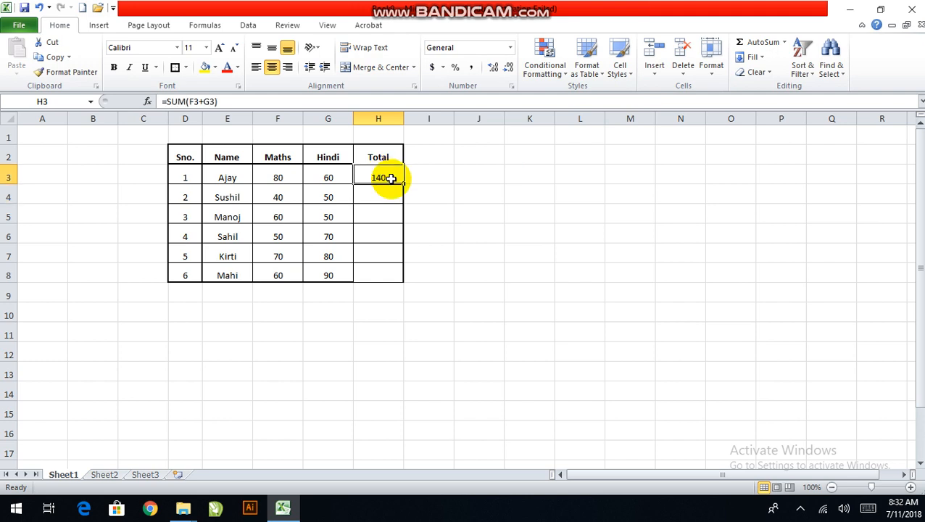
click(382, 192)
click(392, 179)
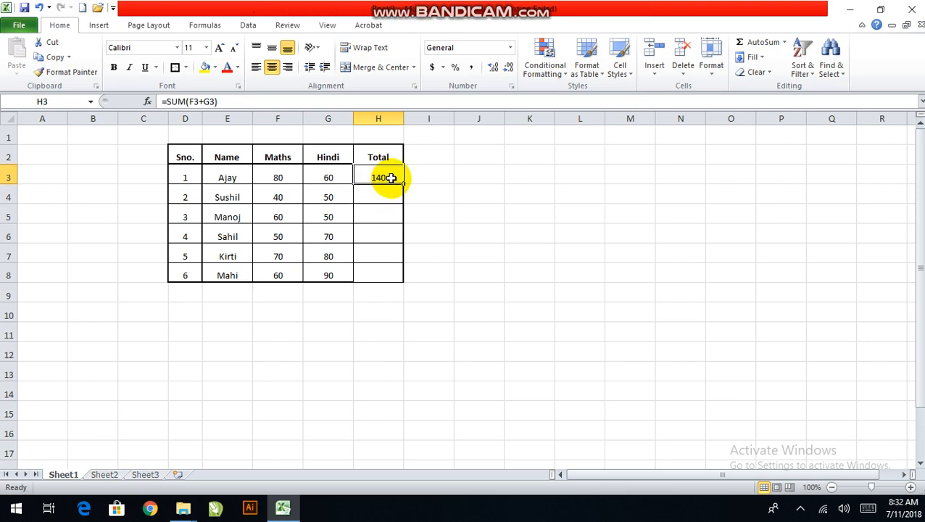